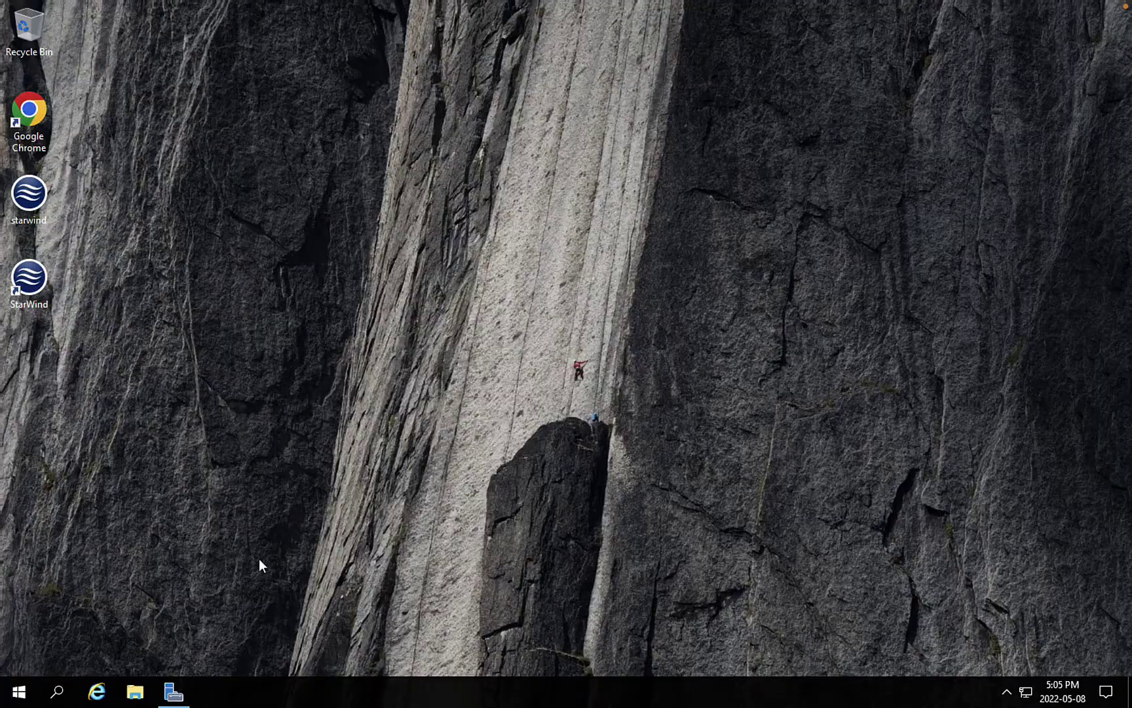
# Start adding roles and features in Server Manager, with FTPSRV2016 as the destination server
pyautogui.click(174, 692)
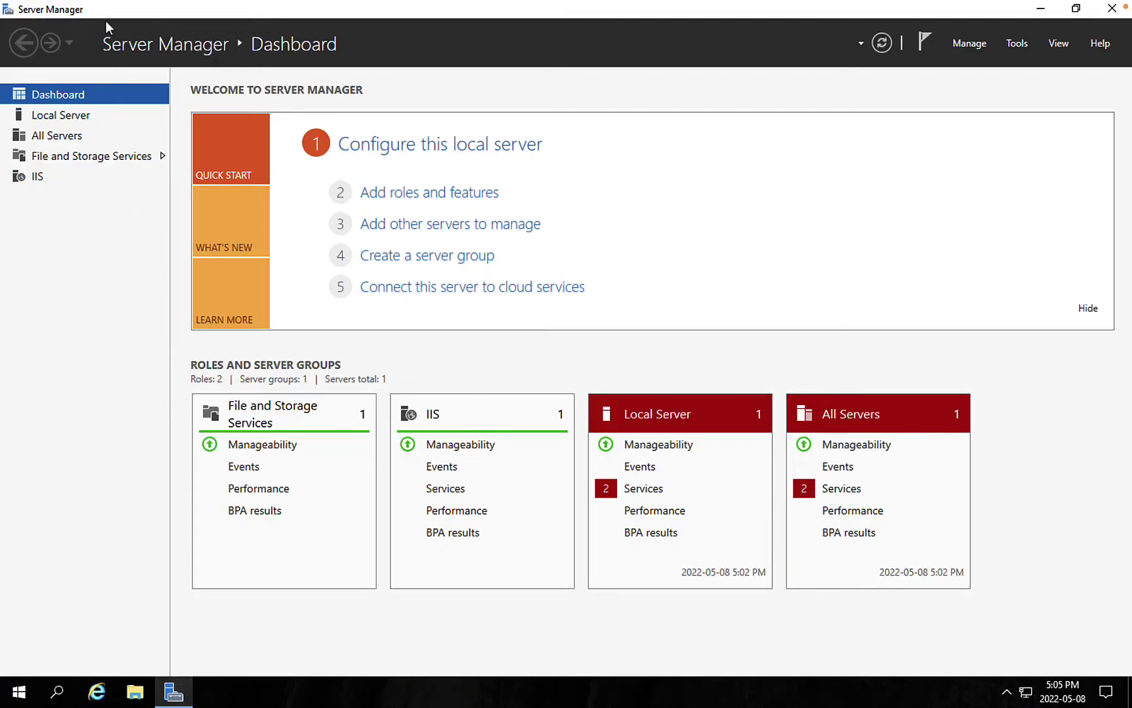
pyautogui.click(441, 193)
pyautogui.click(528, 526)
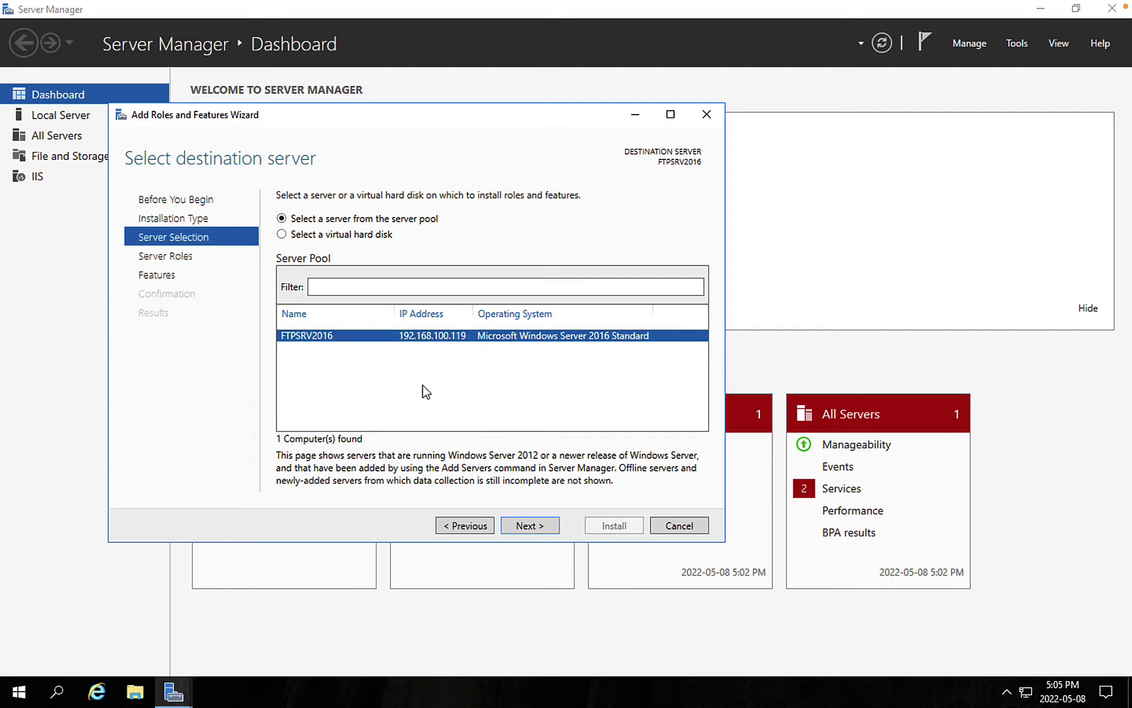
pyautogui.click(529, 526)
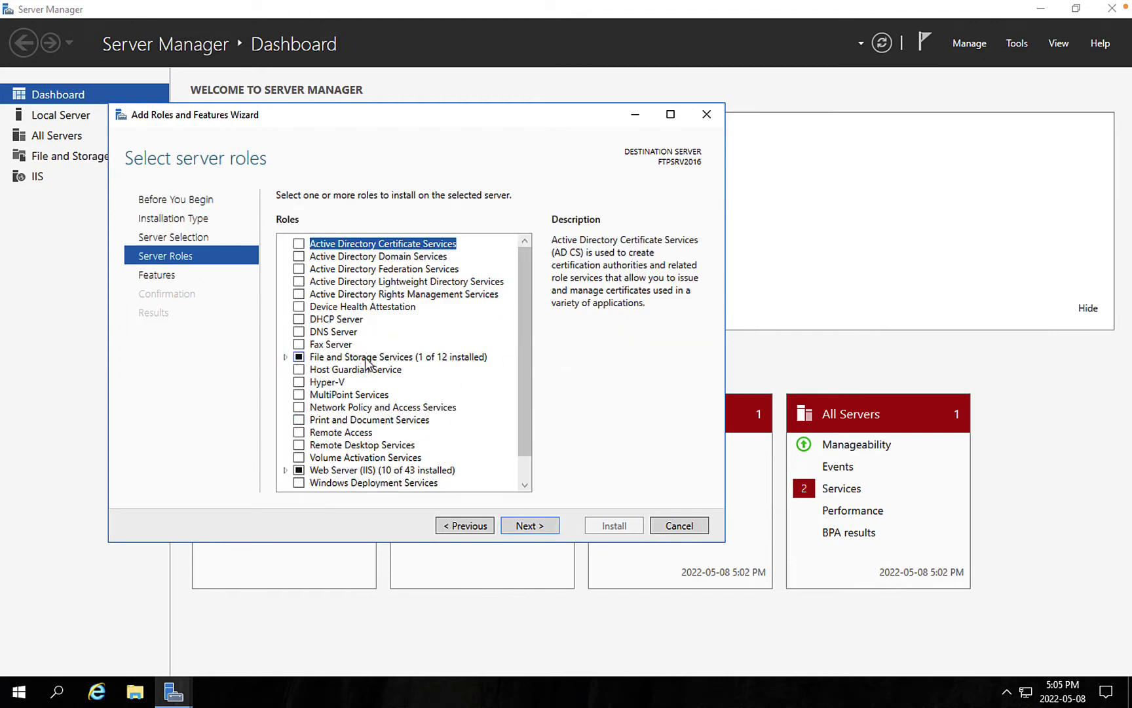
# Select the iSCSI Target Server role under File and iSCSI Services, including its required features, and proceed without extra features
pyautogui.click(284, 357)
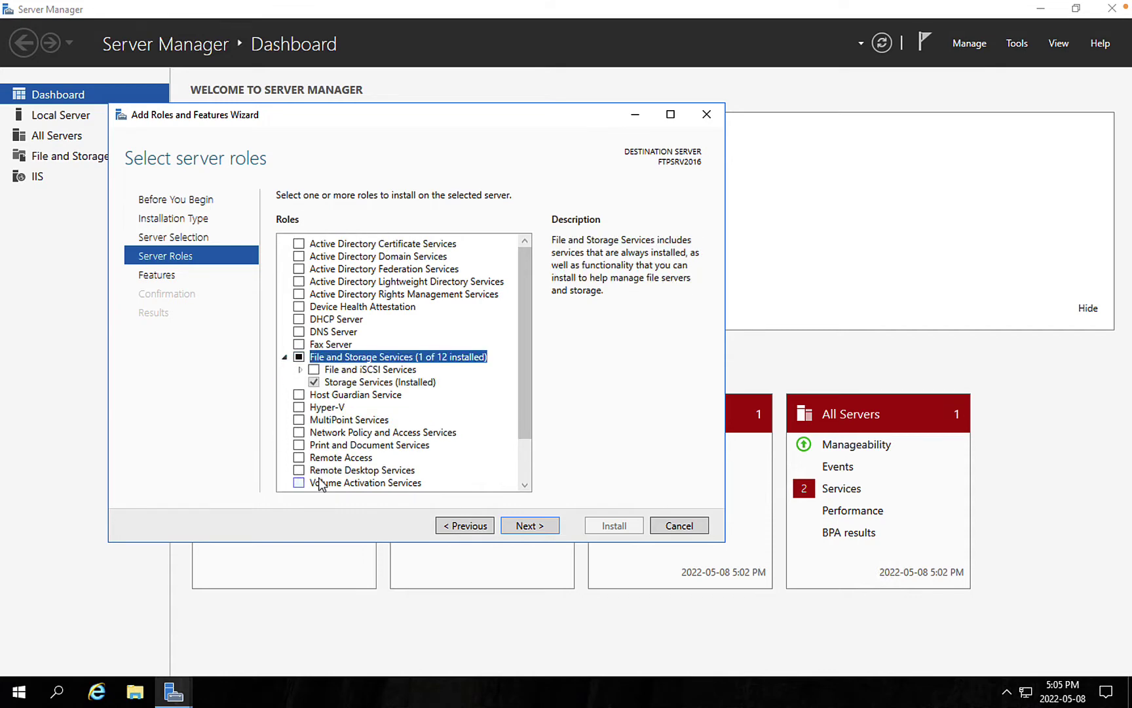
pyautogui.click(300, 369)
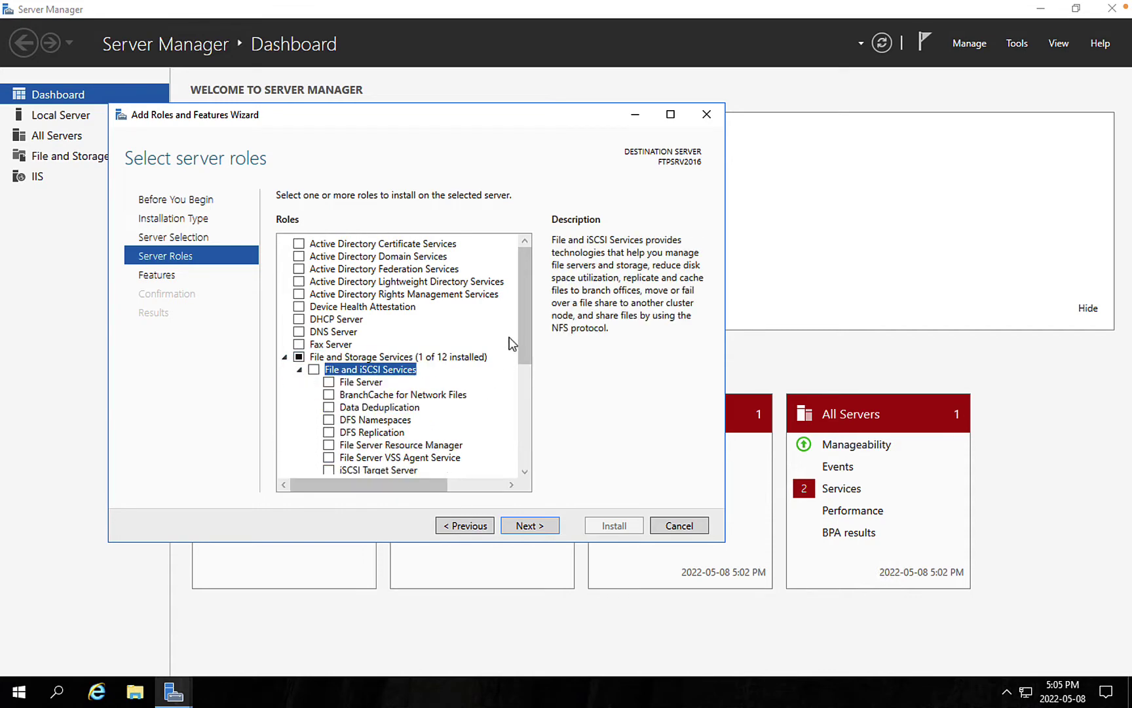
pyautogui.moveTo(525, 346); pyautogui.dragTo(518, 414)
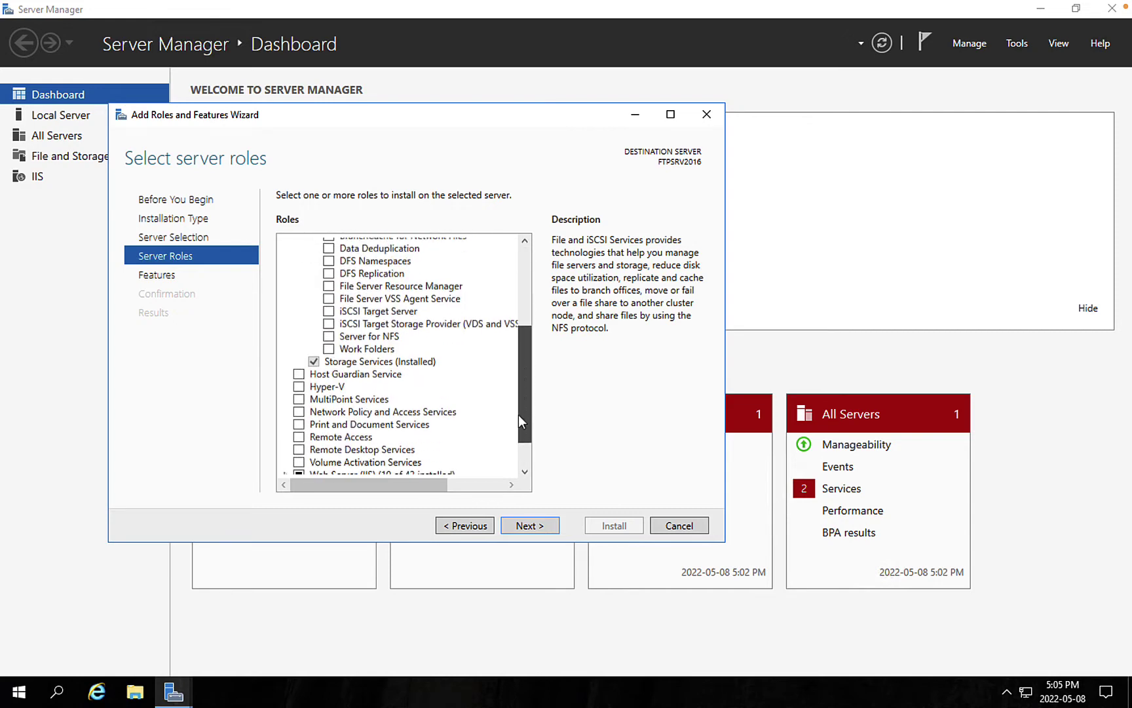
pyautogui.click(328, 310)
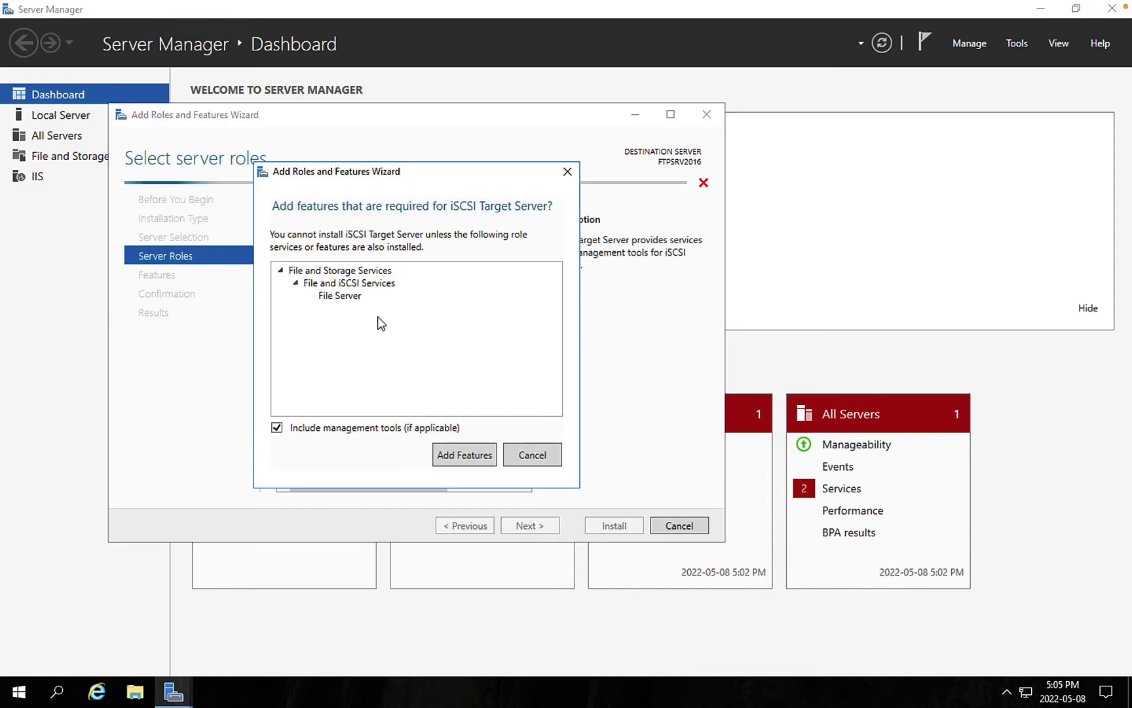
pyautogui.click(457, 454)
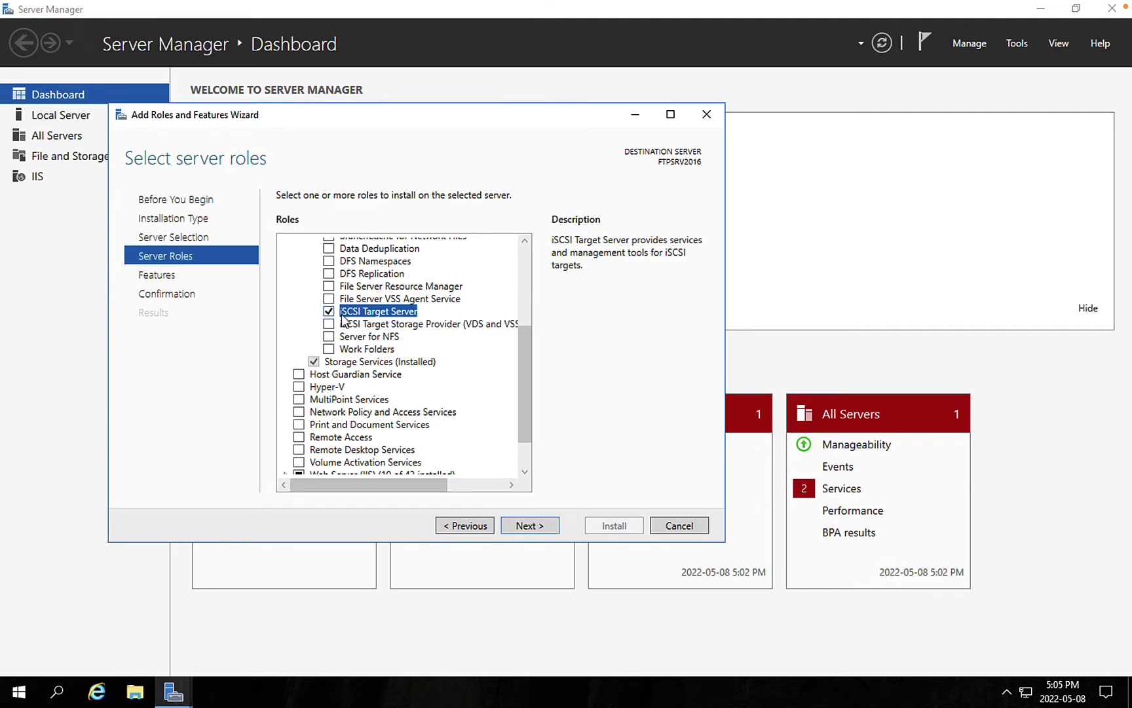
pyautogui.click(546, 525)
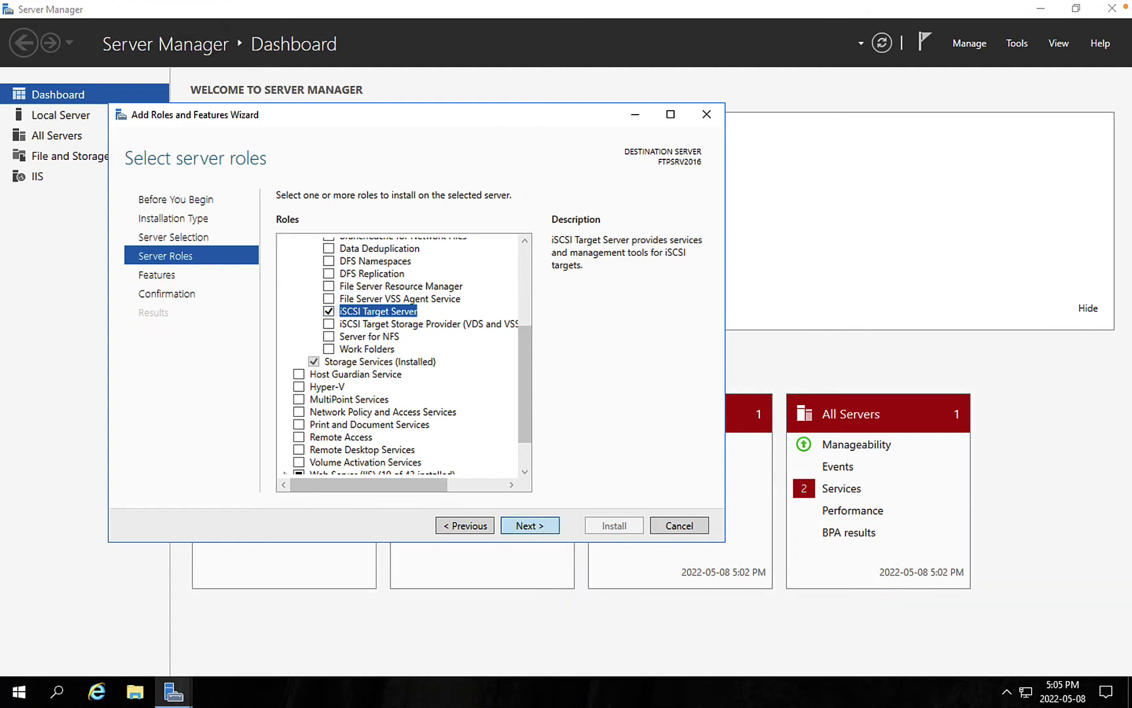
pyautogui.click(533, 526)
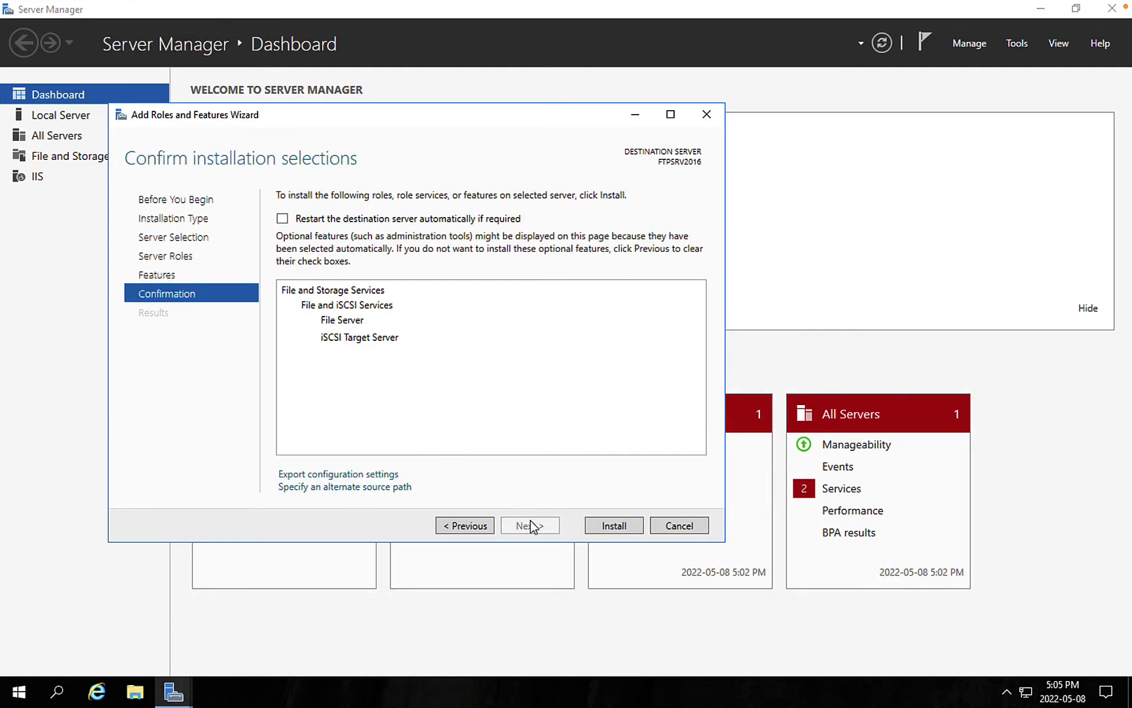
# Allow the destination server to restart automatically if required and start installing the selected roles
pyautogui.click(367, 220)
pyautogui.click(618, 400)
pyautogui.click(613, 525)
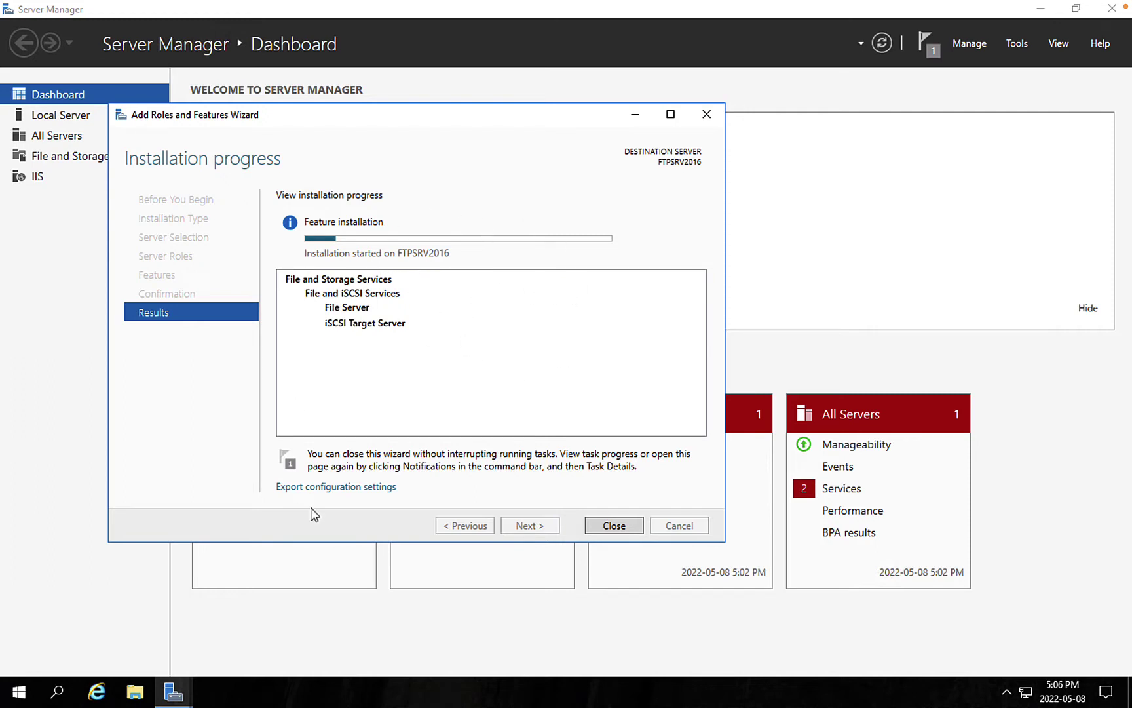
# In File Explorer, create a folder named vImages at the root of the C: drive, then minimize the window
pyautogui.click(135, 692)
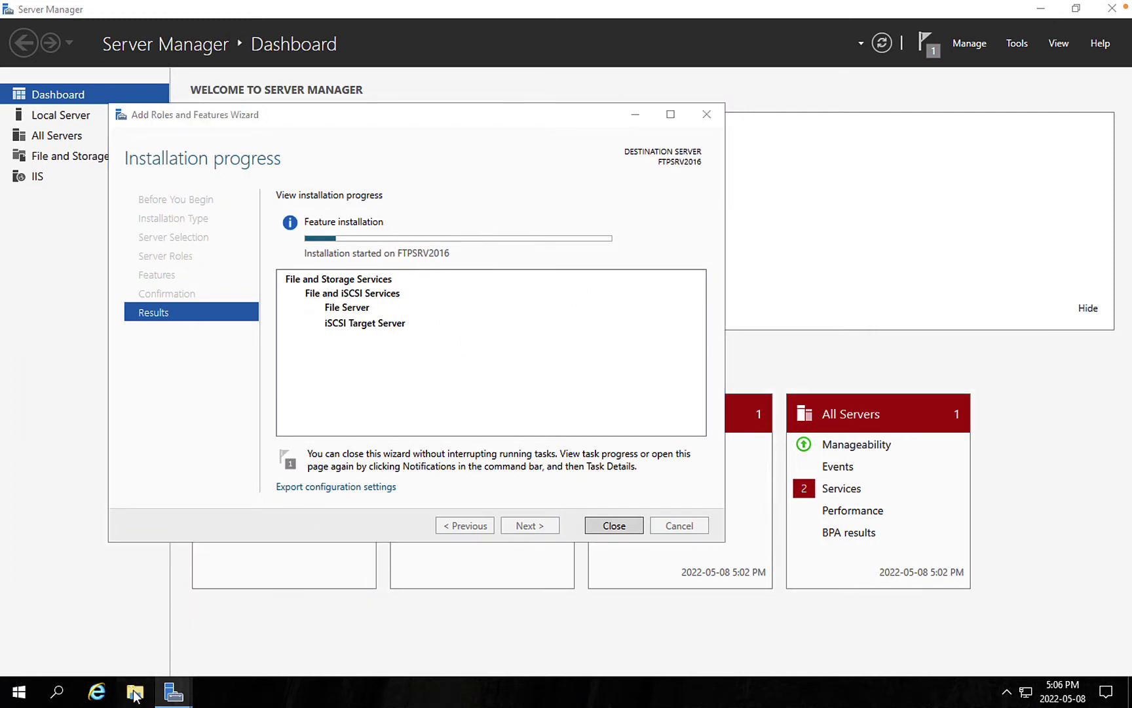
pyautogui.click(174, 303)
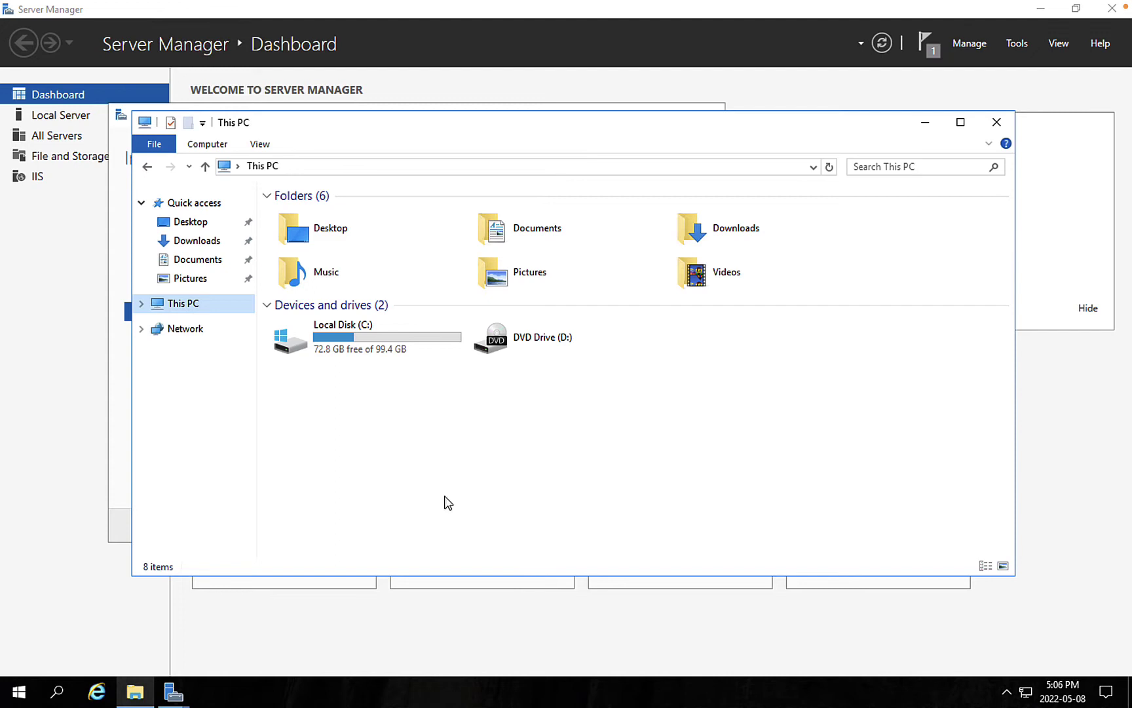
pyautogui.doubleClick(350, 350)
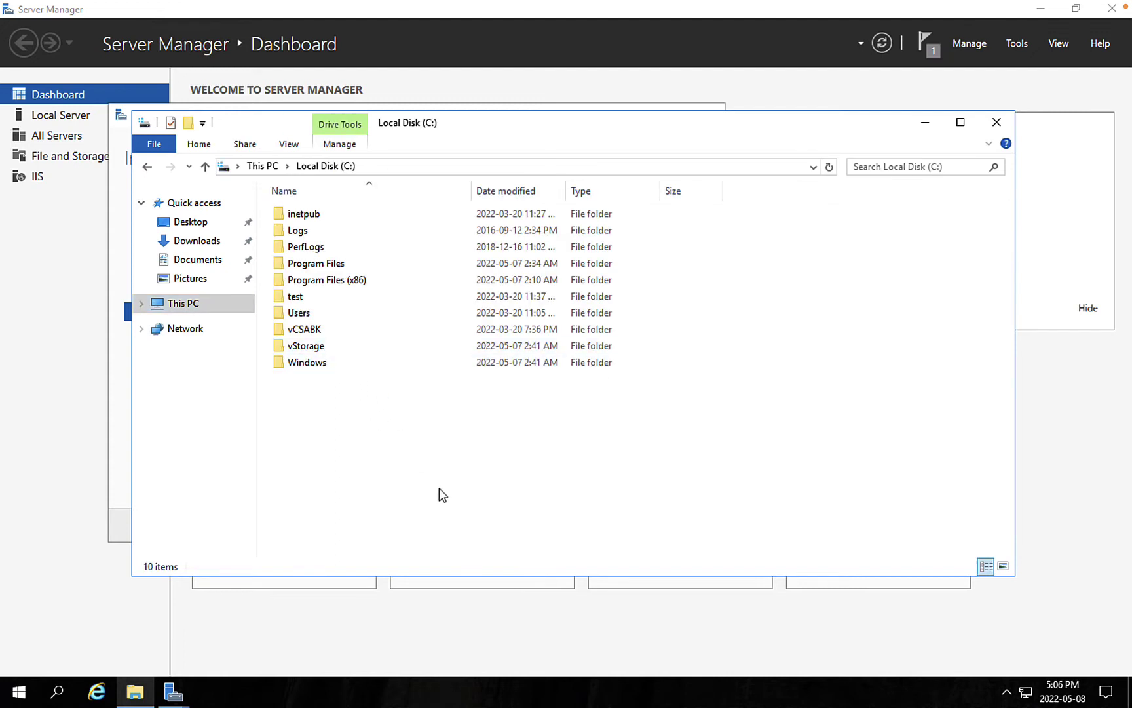
pyautogui.rightClick(344, 410)
pyautogui.moveTo(393, 559)
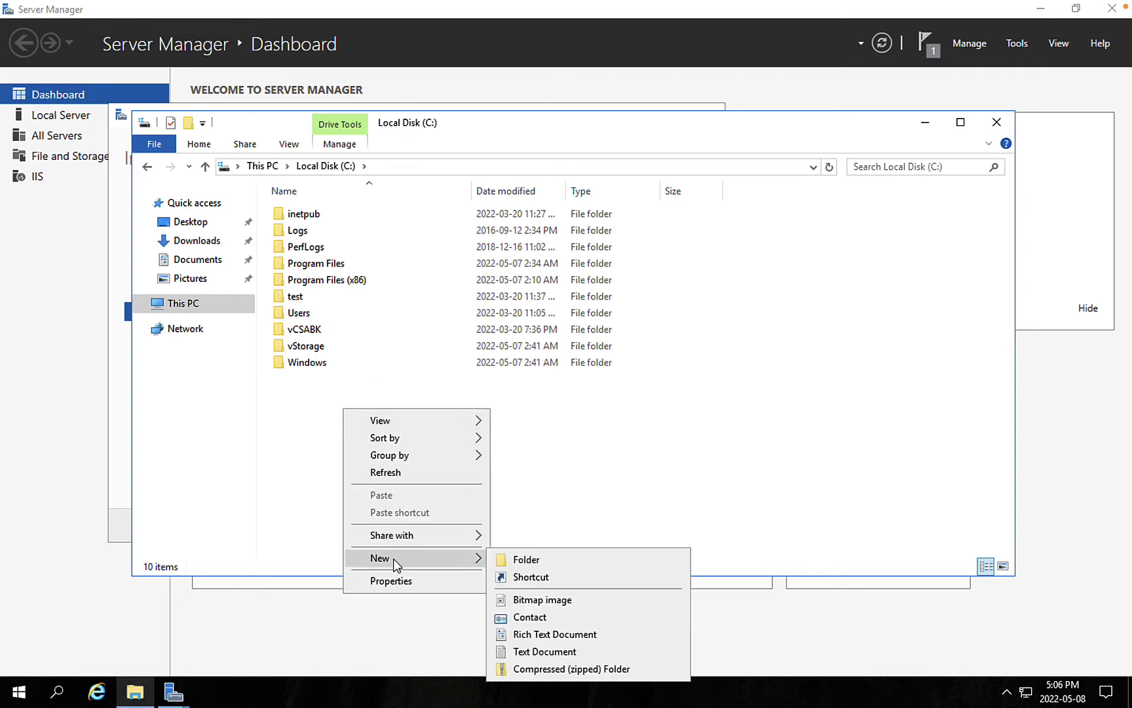
pyautogui.click(534, 559)
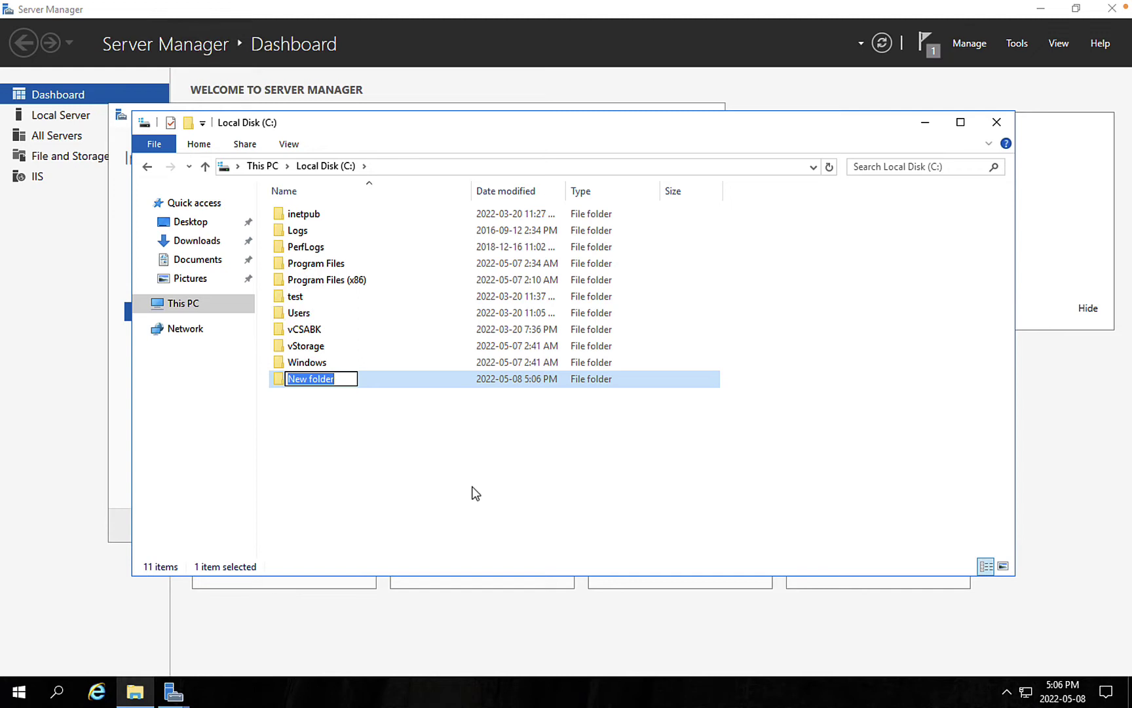
pyautogui.write('vIm')
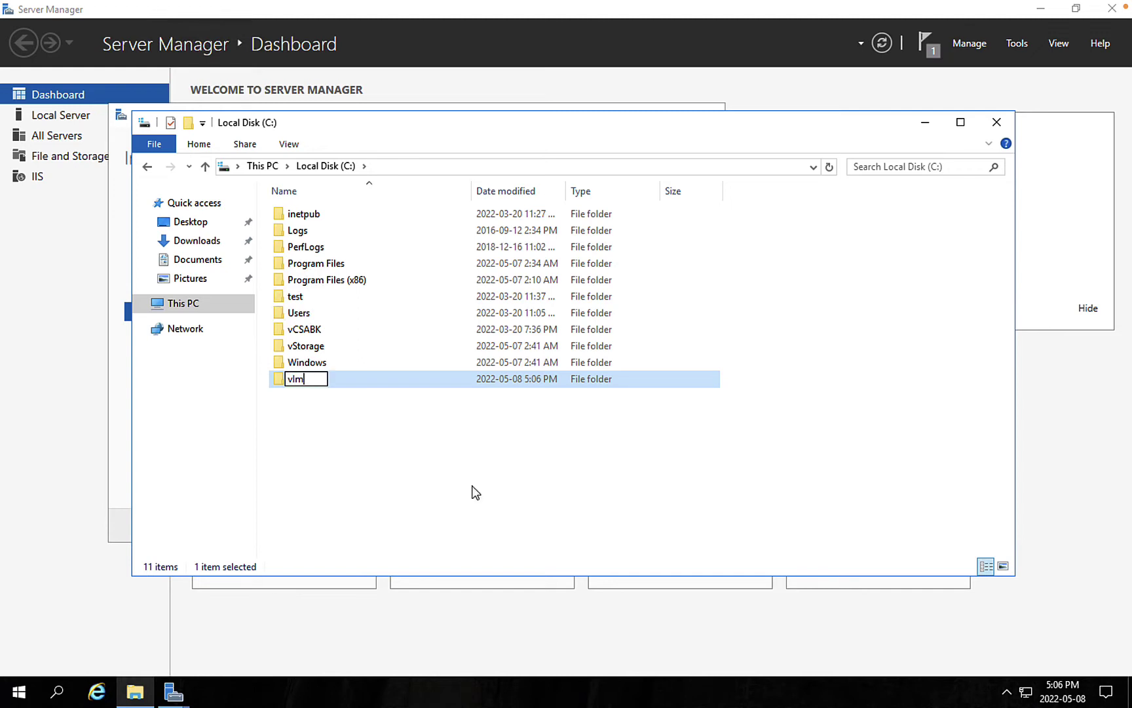
pyautogui.write('ages')
pyautogui.click(326, 448)
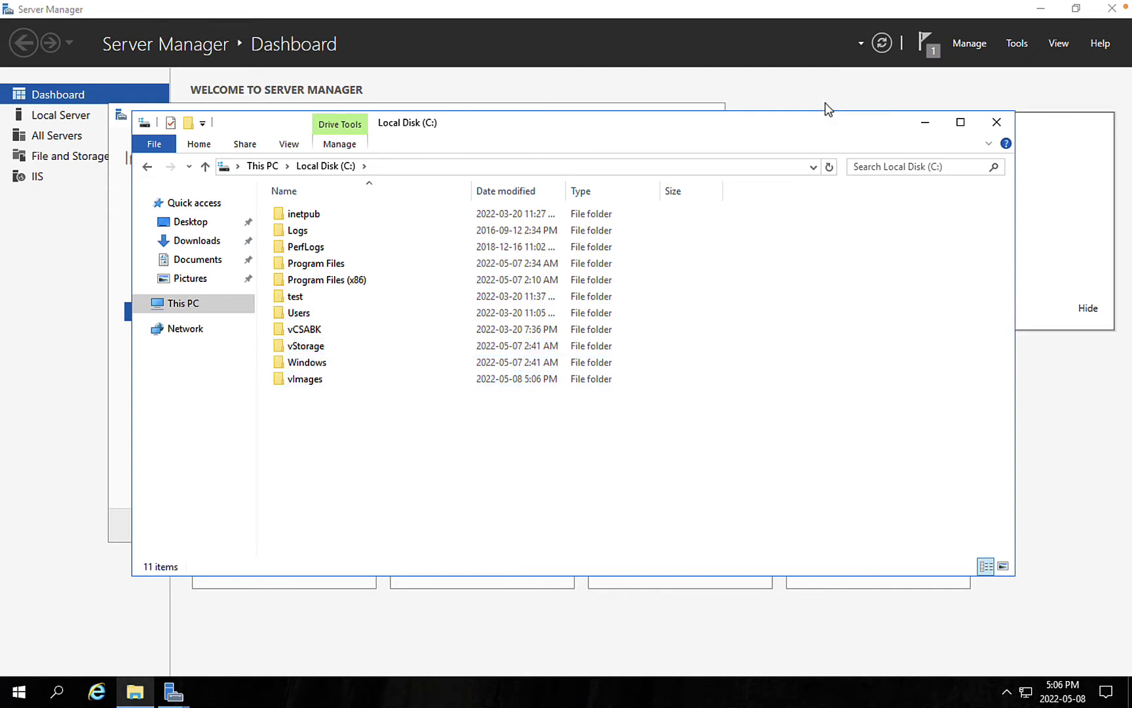
pyautogui.click(921, 128)
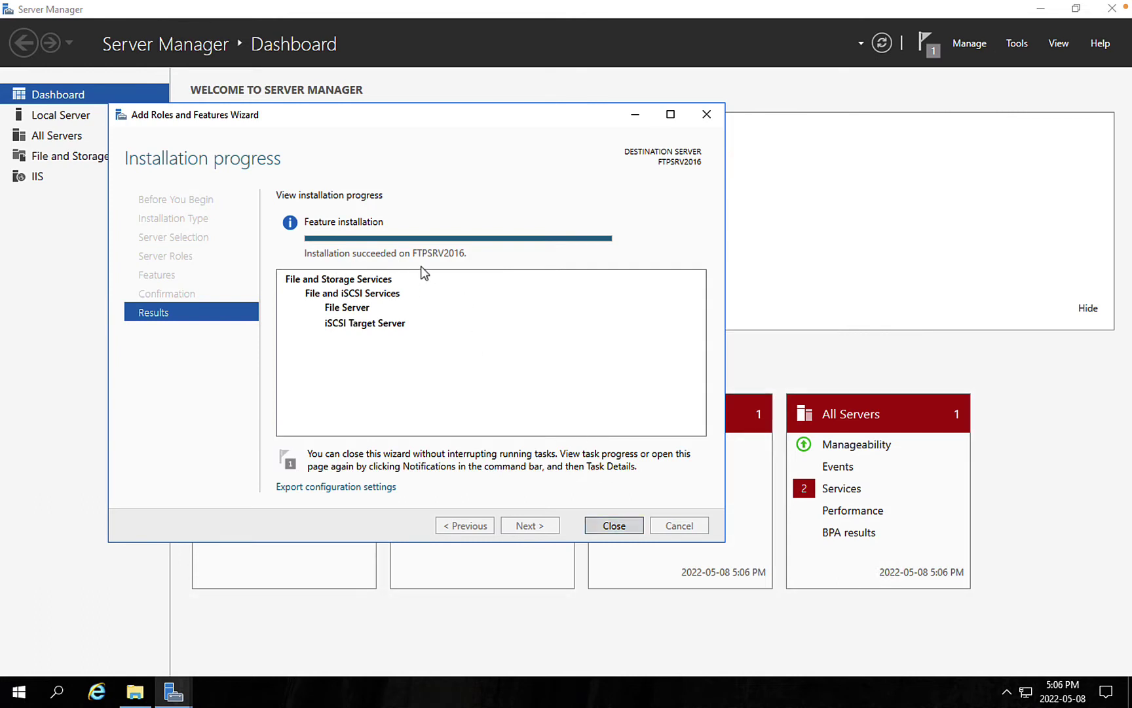
# Close the role installation wizard and open the iSCSI page of File and Storage Services
pyautogui.click(609, 524)
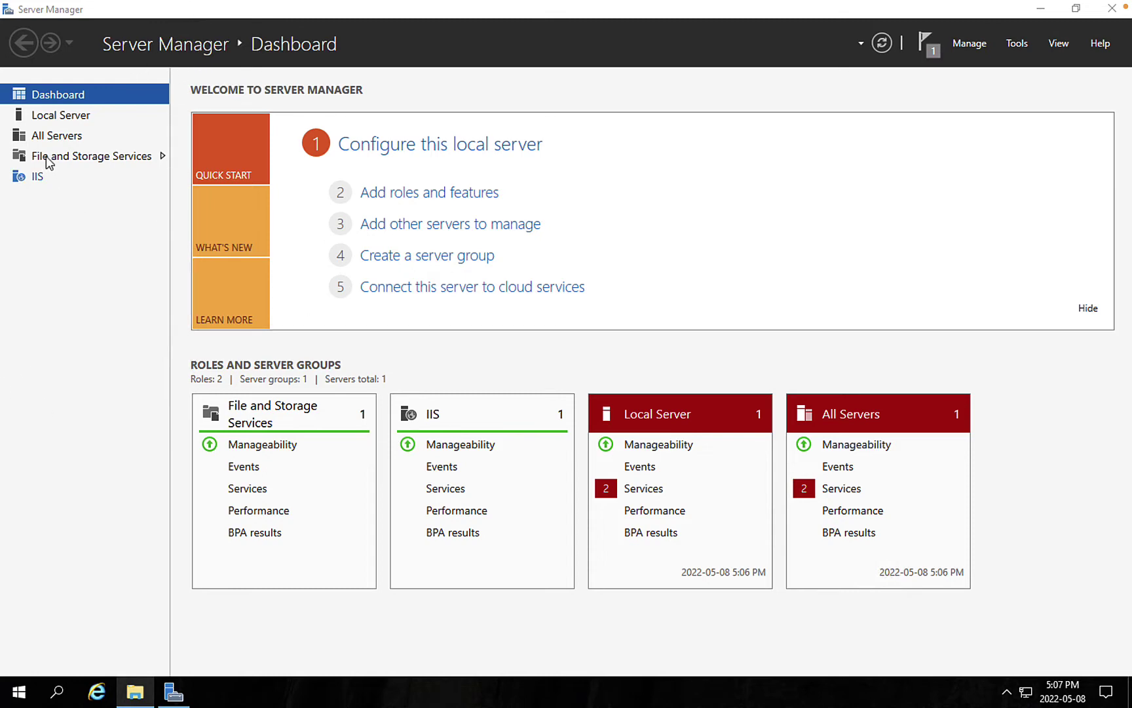
pyautogui.click(65, 120)
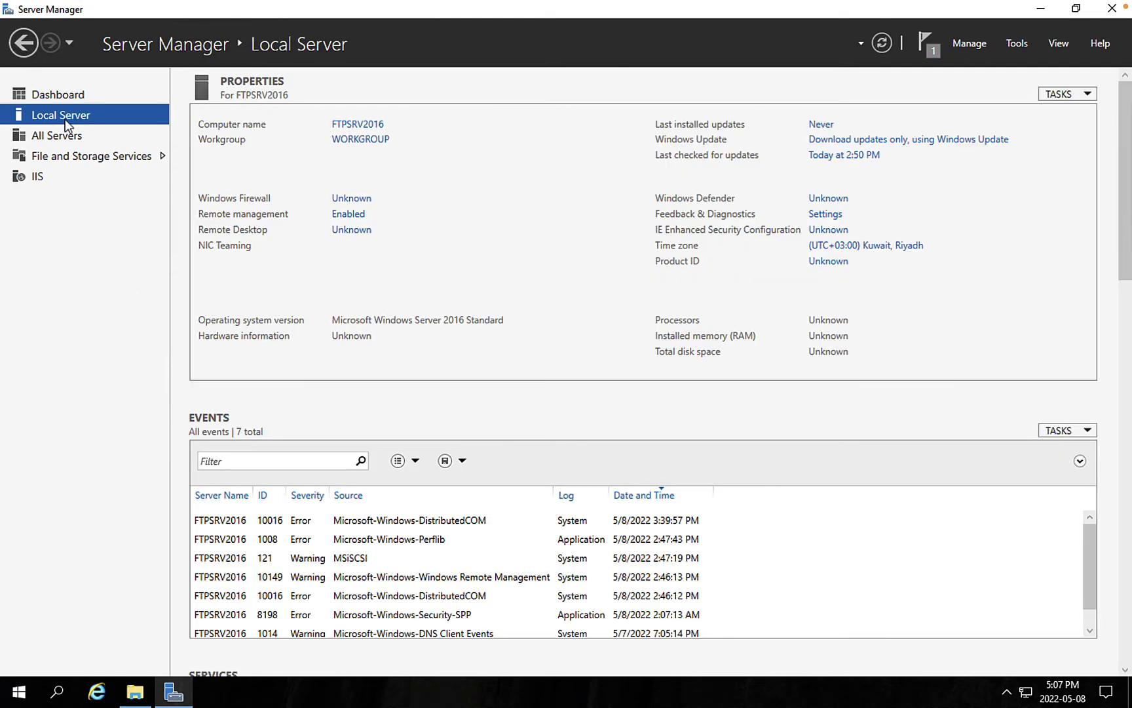
pyautogui.click(157, 157)
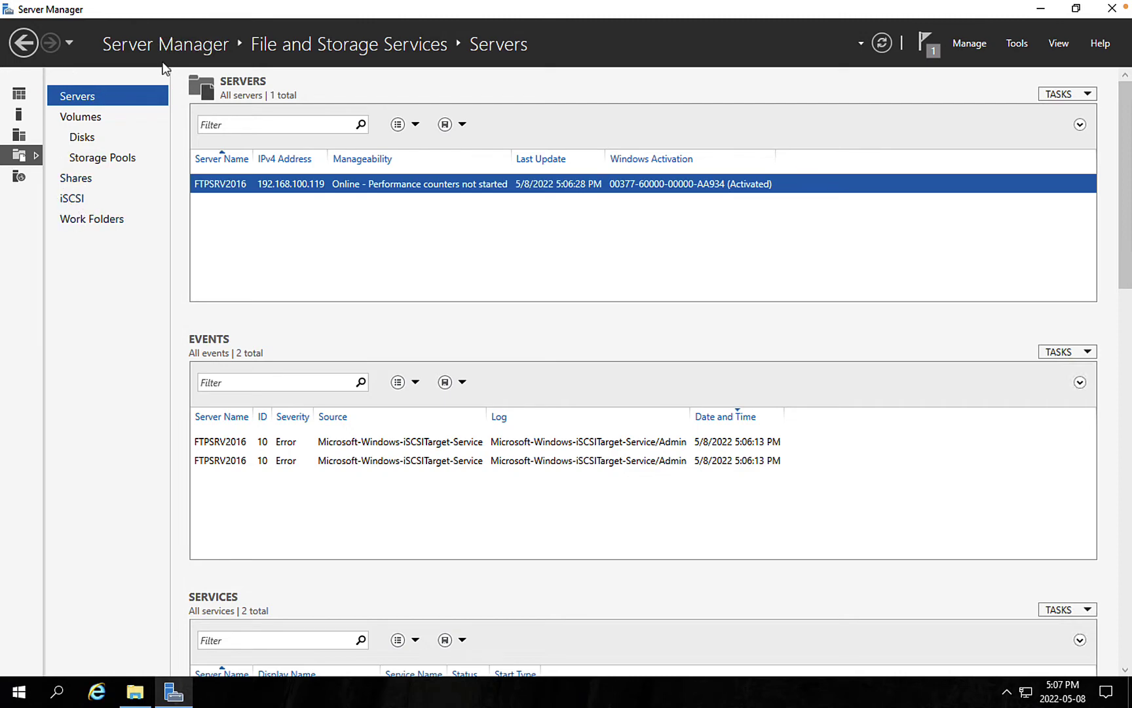
pyautogui.click(68, 199)
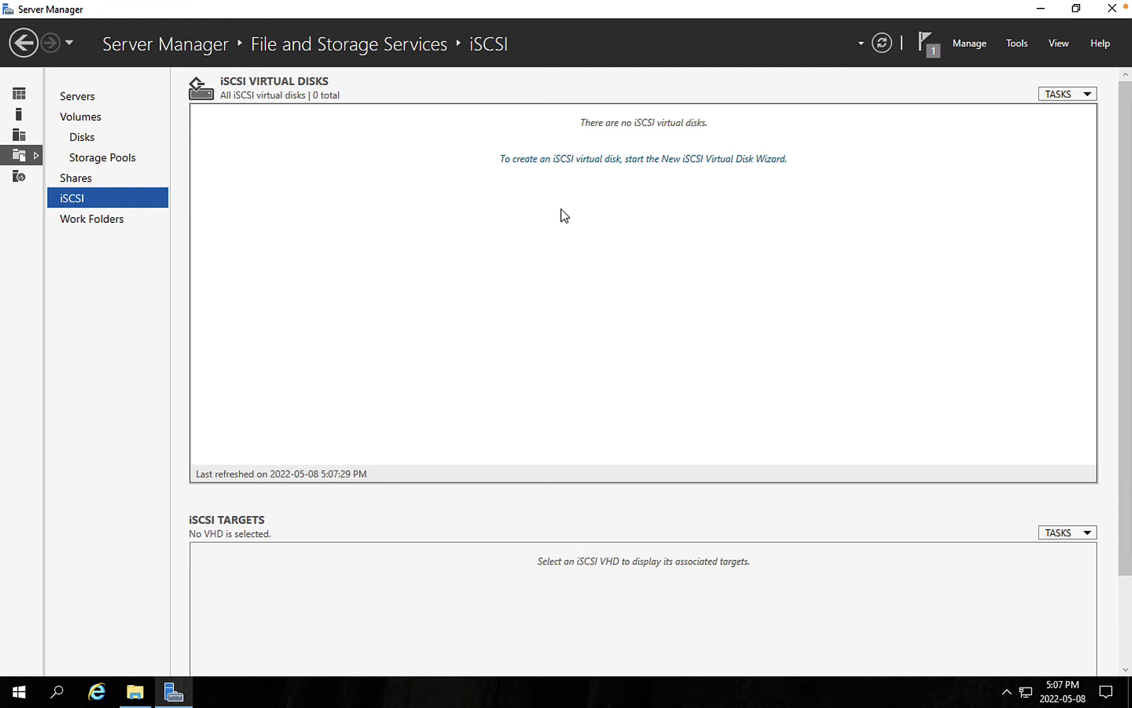
# Start a new iSCSI virtual disk on FTPSRV2016 and set its custom storage path to C:\vimages
pyautogui.click(635, 164)
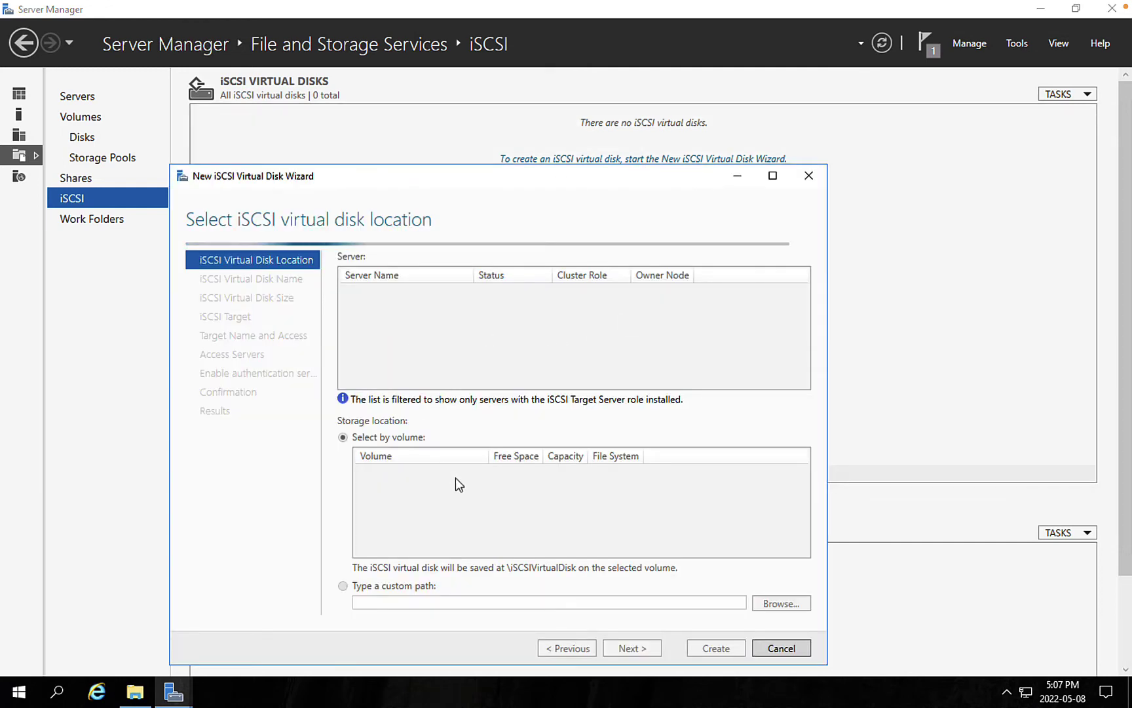
pyautogui.moveTo(611, 180); pyautogui.dragTo(648, 86)
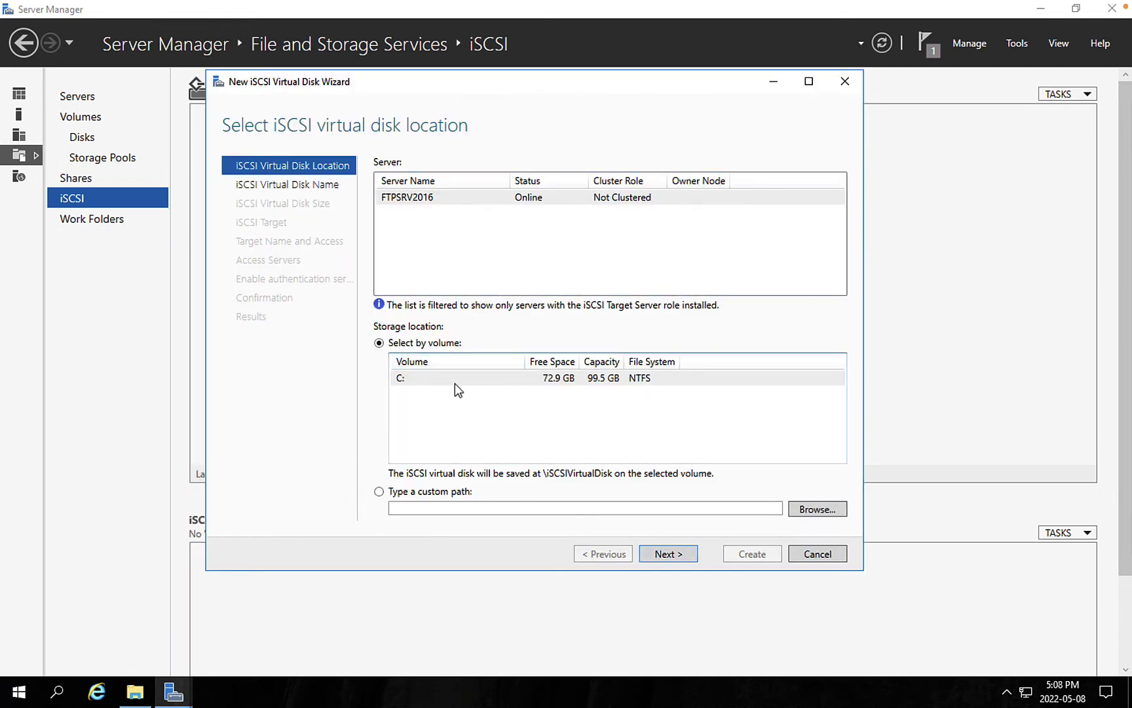
pyautogui.click(401, 506)
pyautogui.click(816, 509)
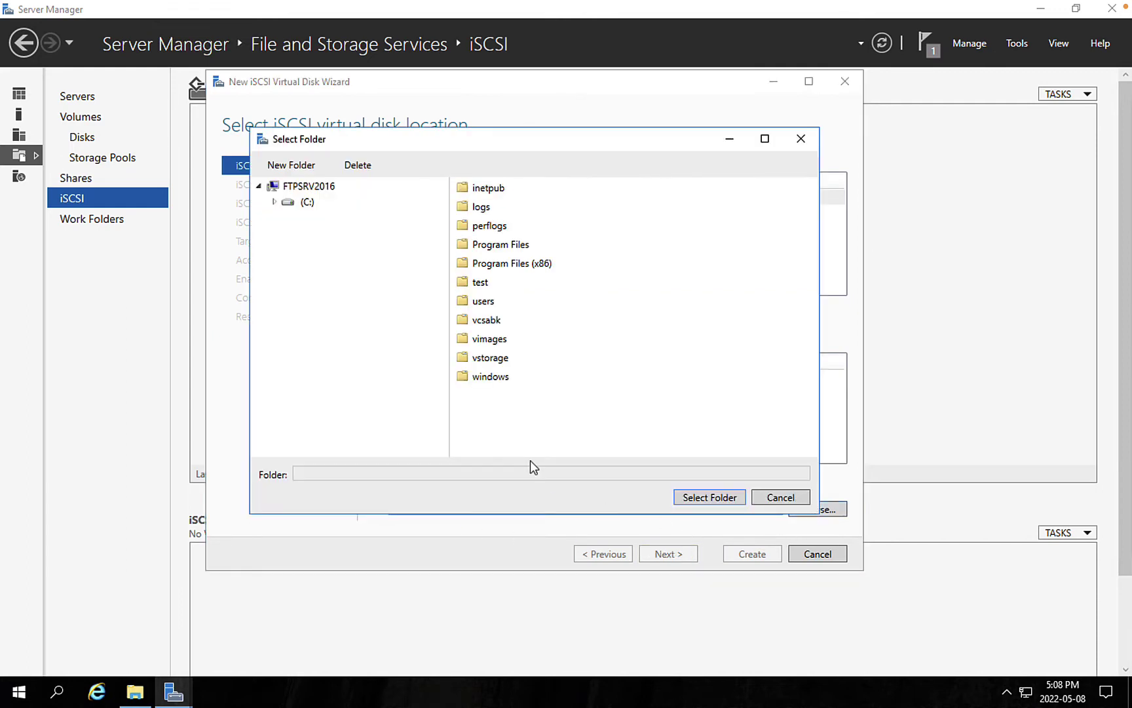
pyautogui.doubleClick(486, 340)
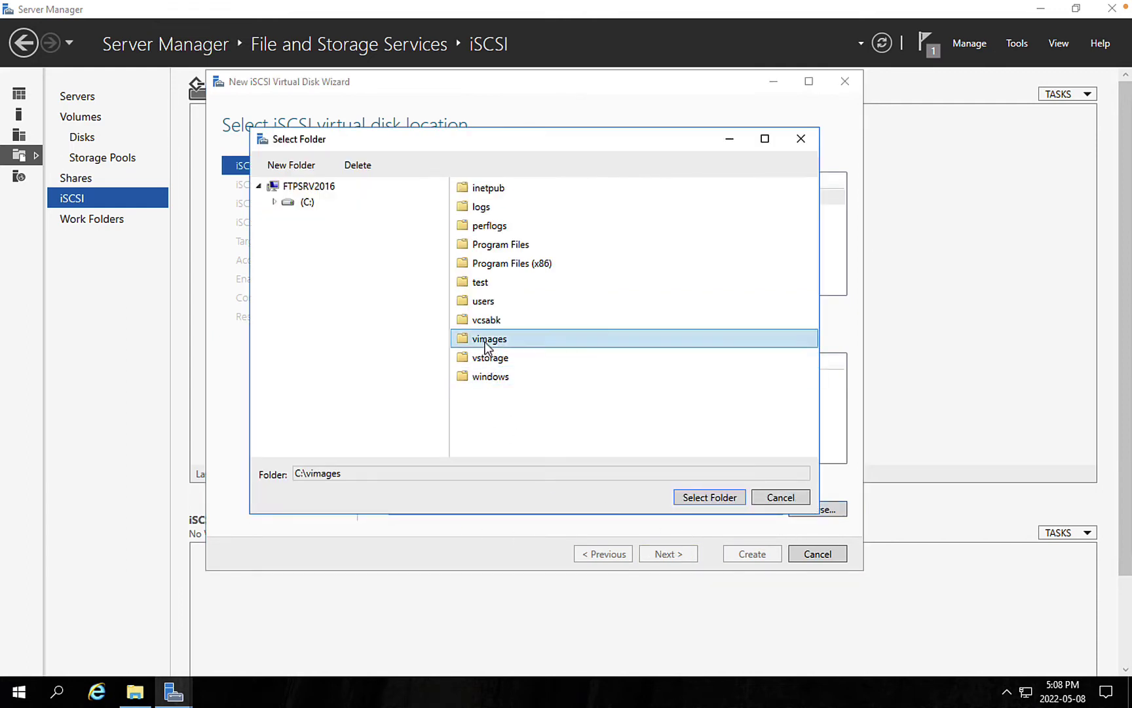
pyautogui.click(698, 500)
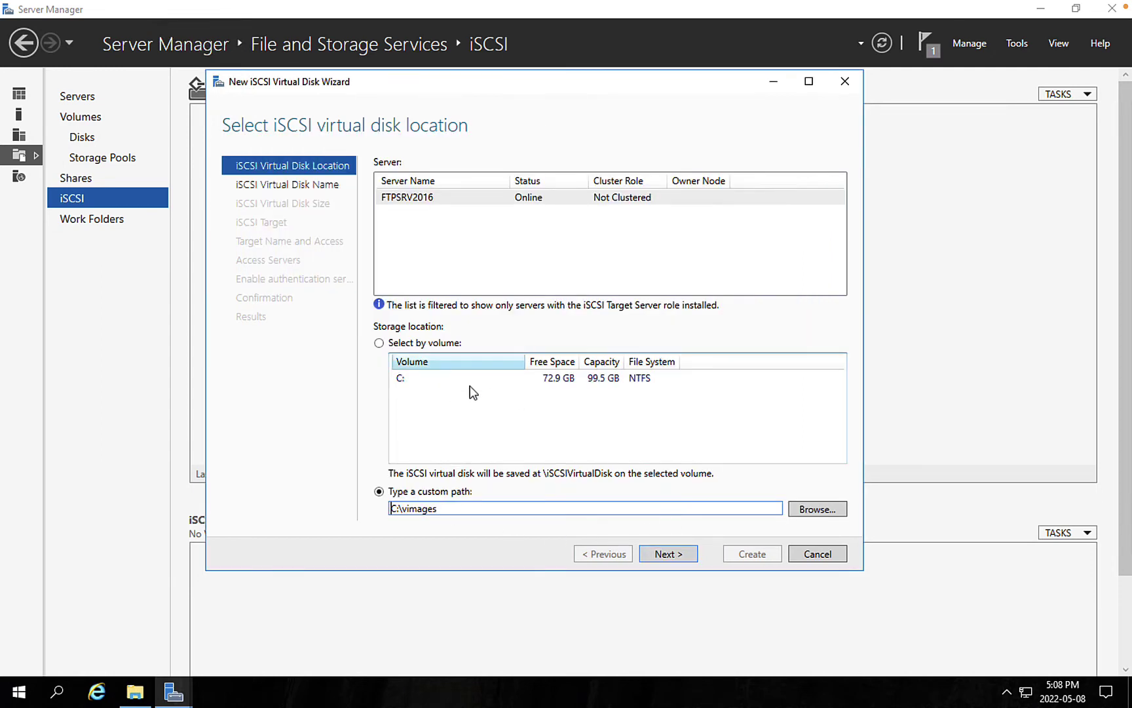
pyautogui.click(676, 555)
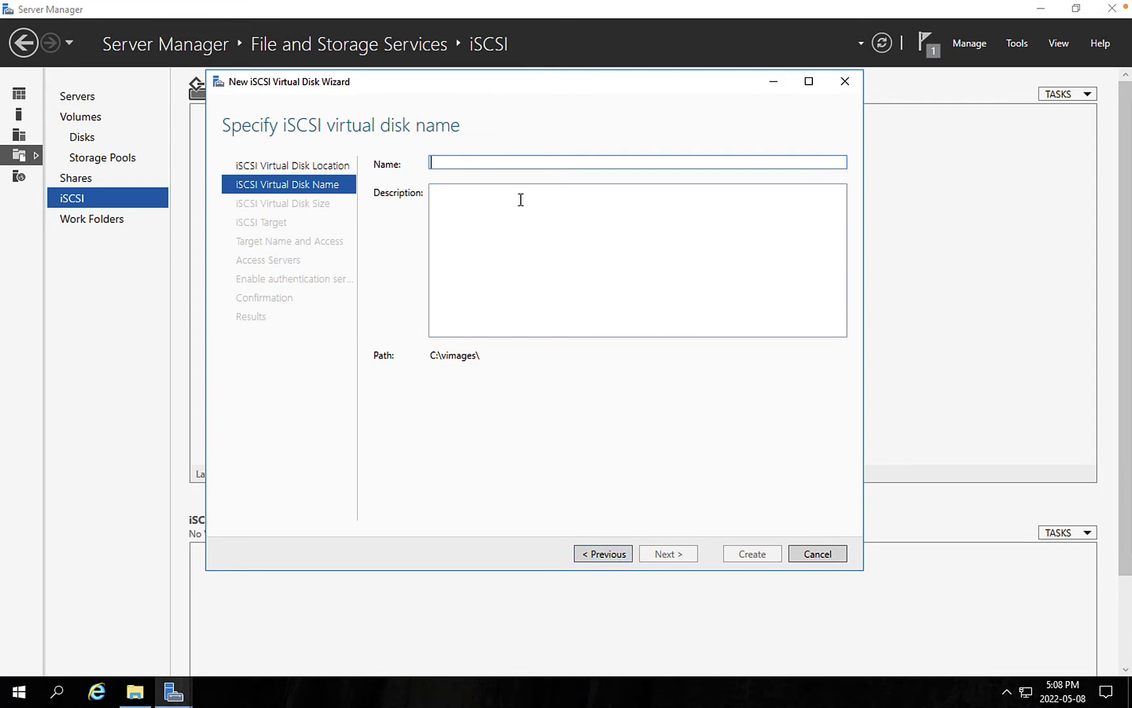
# Name the iSCSI virtual disk Lun01 and set its size to 15 GB, dynamically expanding
pyautogui.write('Lun')
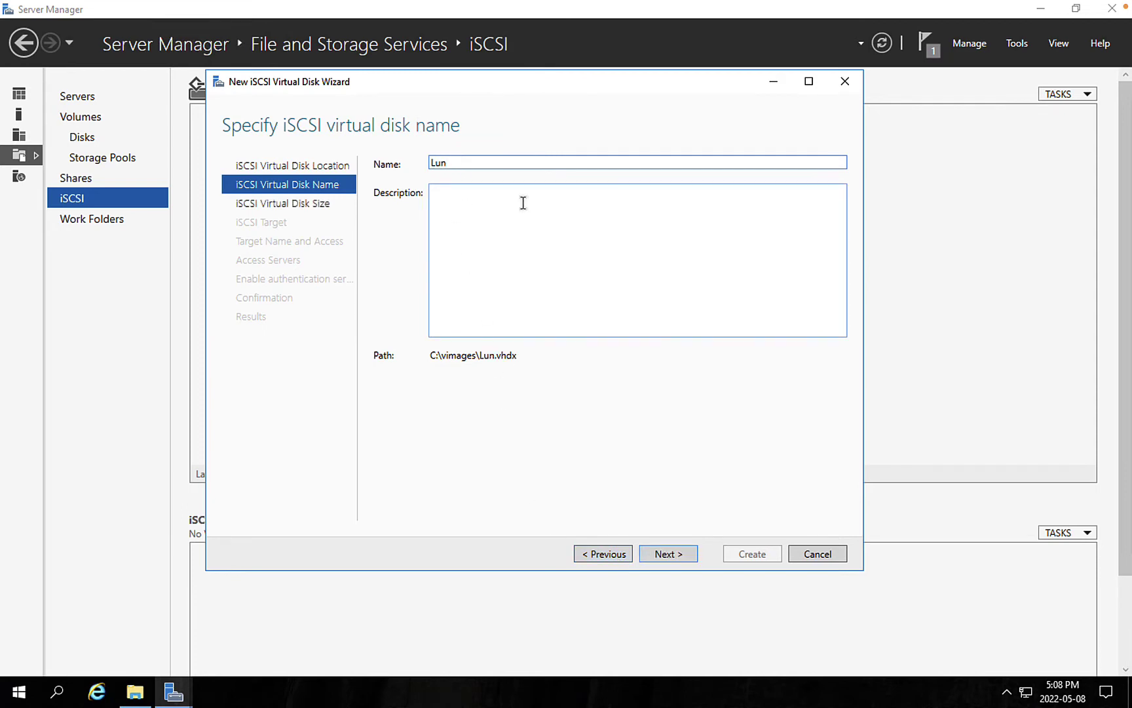
pyautogui.write('01')
pyautogui.click(675, 553)
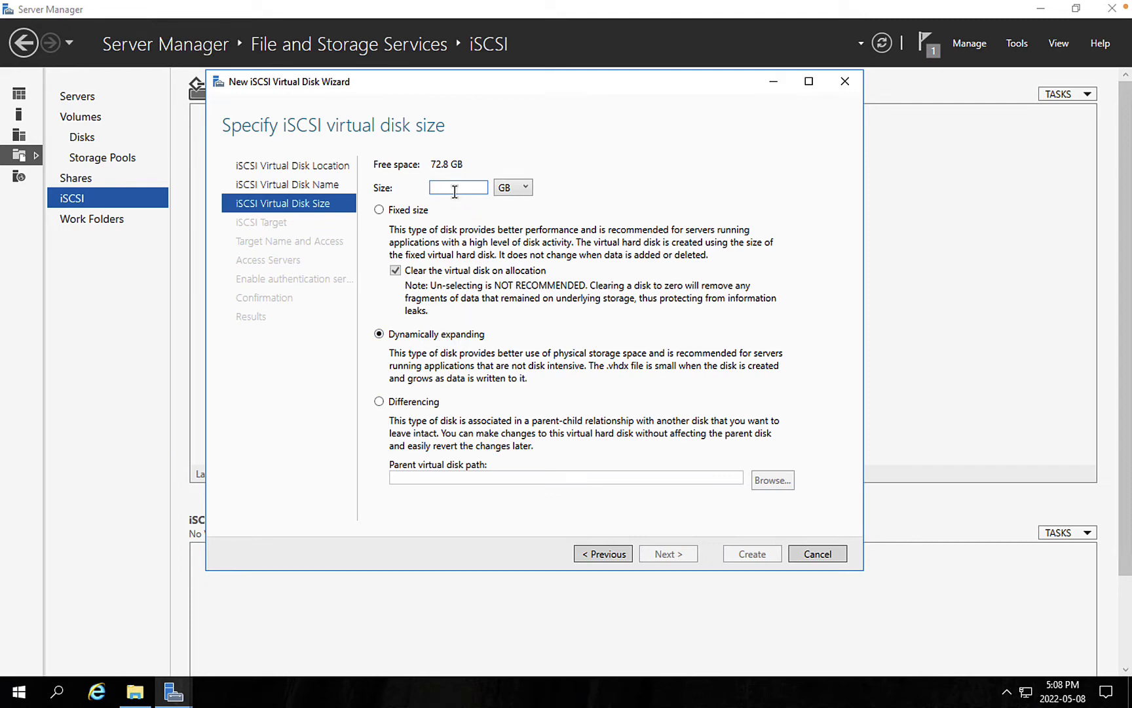
pyautogui.write('15')
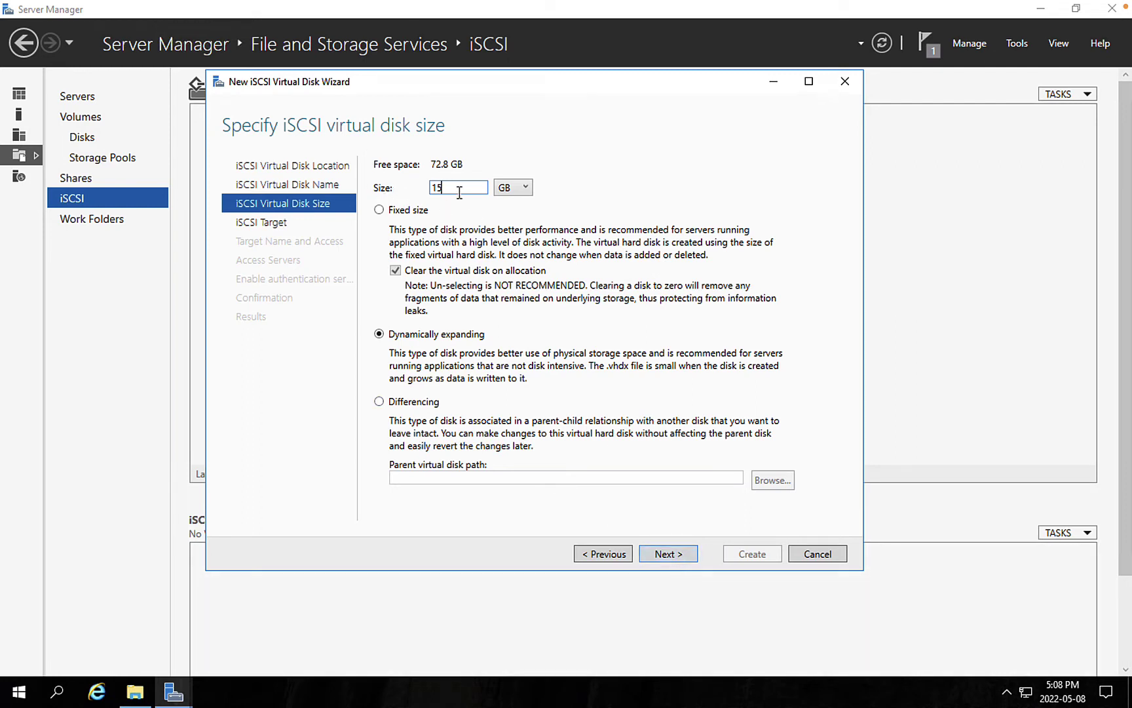
pyautogui.click(665, 554)
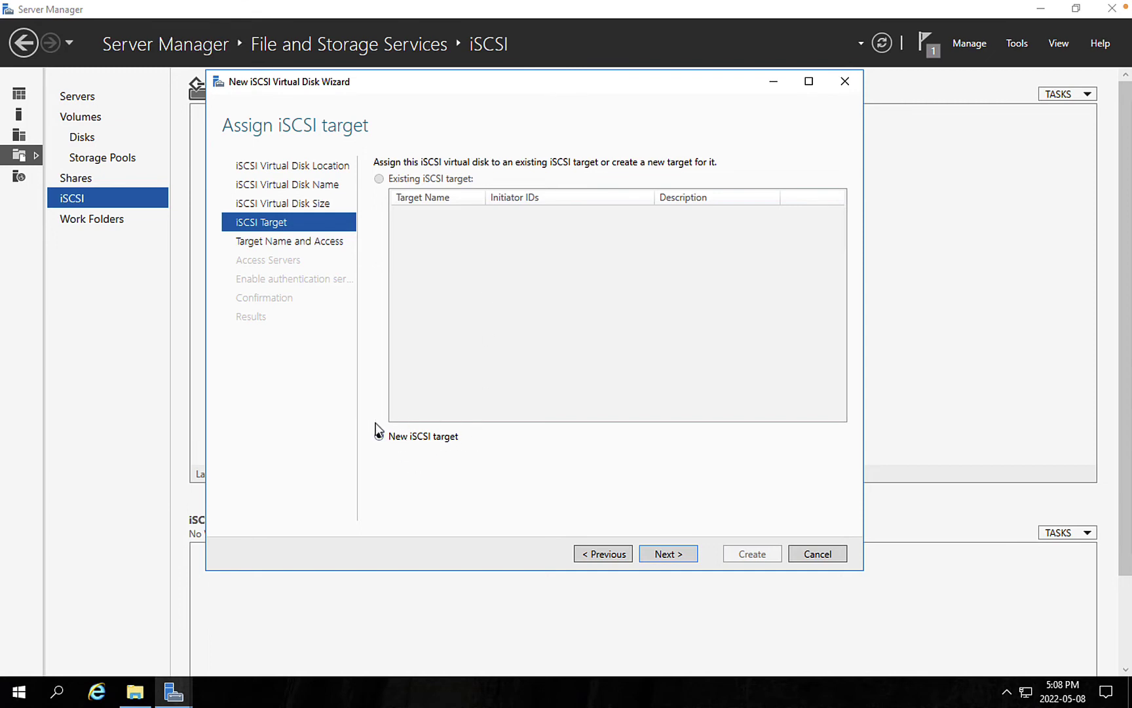
# Choose a new iSCSI target for the virtual disk and name it Lun01
pyautogui.click(681, 555)
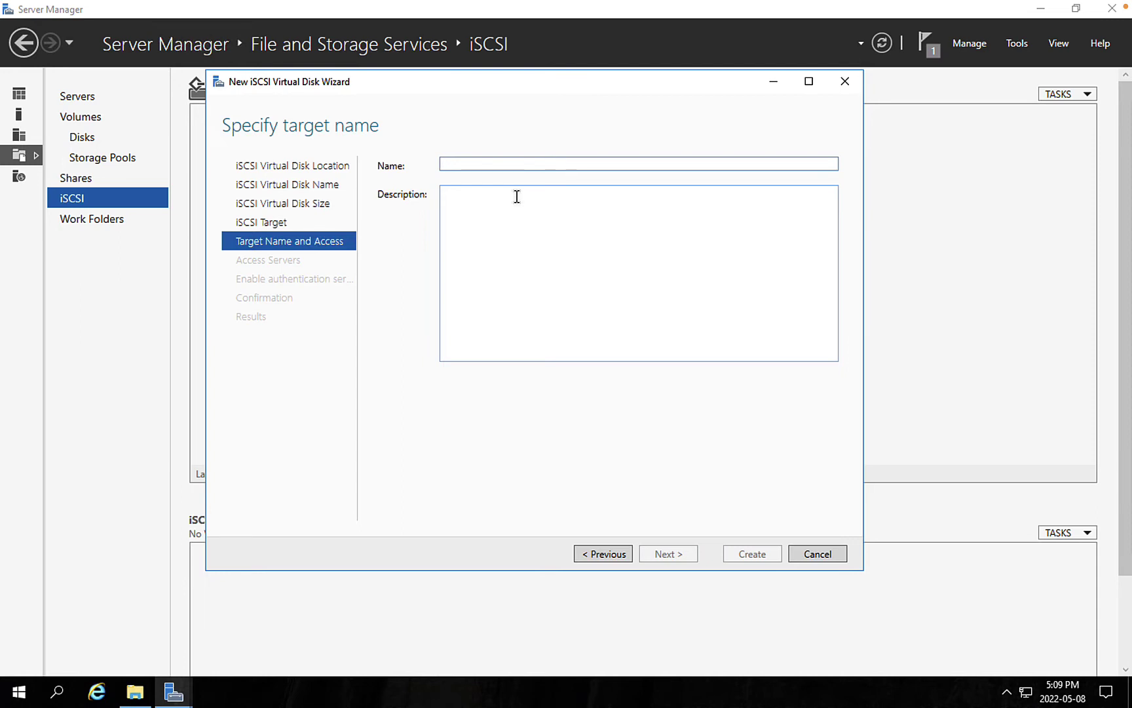
pyautogui.write('Lun01')
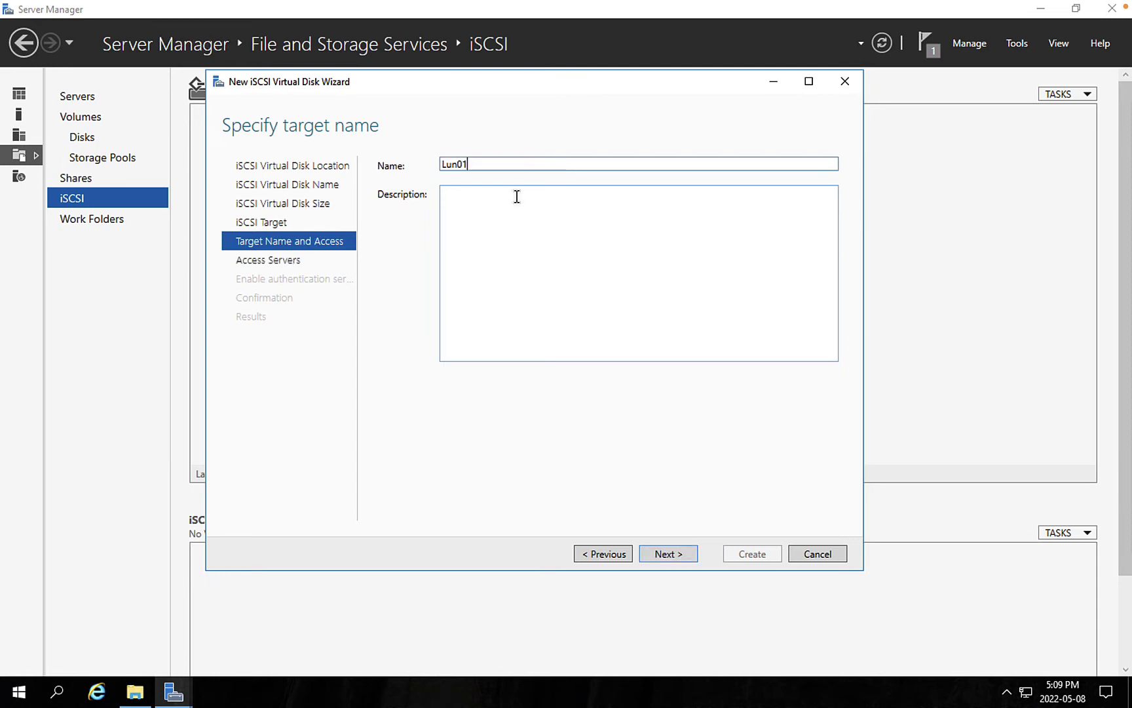
pyautogui.click(682, 553)
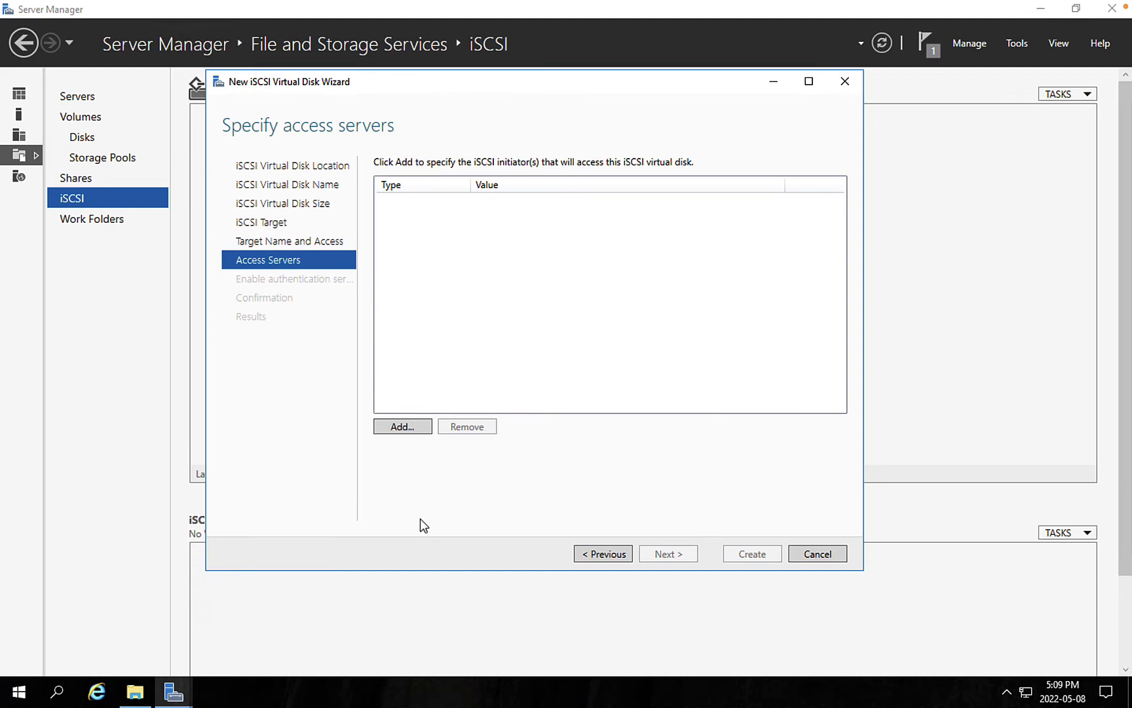
# Add an access server for the virtual disk, identifying the initiator by IP address 192.168.100.111
pyautogui.click(403, 427)
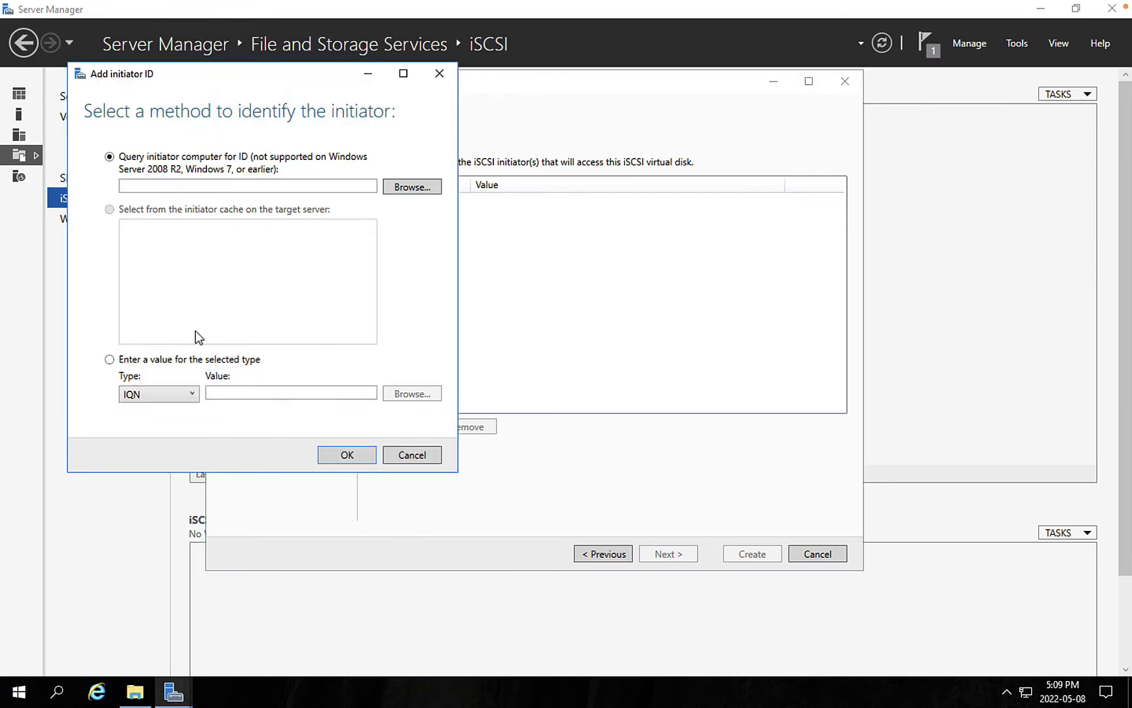
pyautogui.click(191, 395)
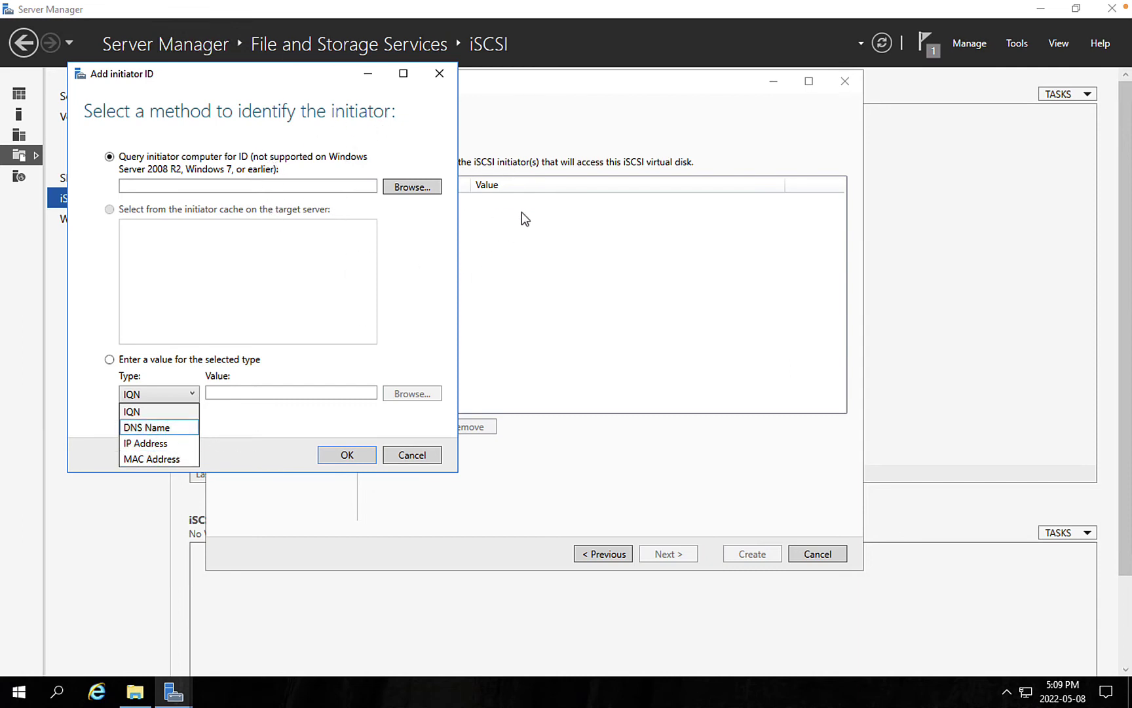
pyautogui.click(165, 443)
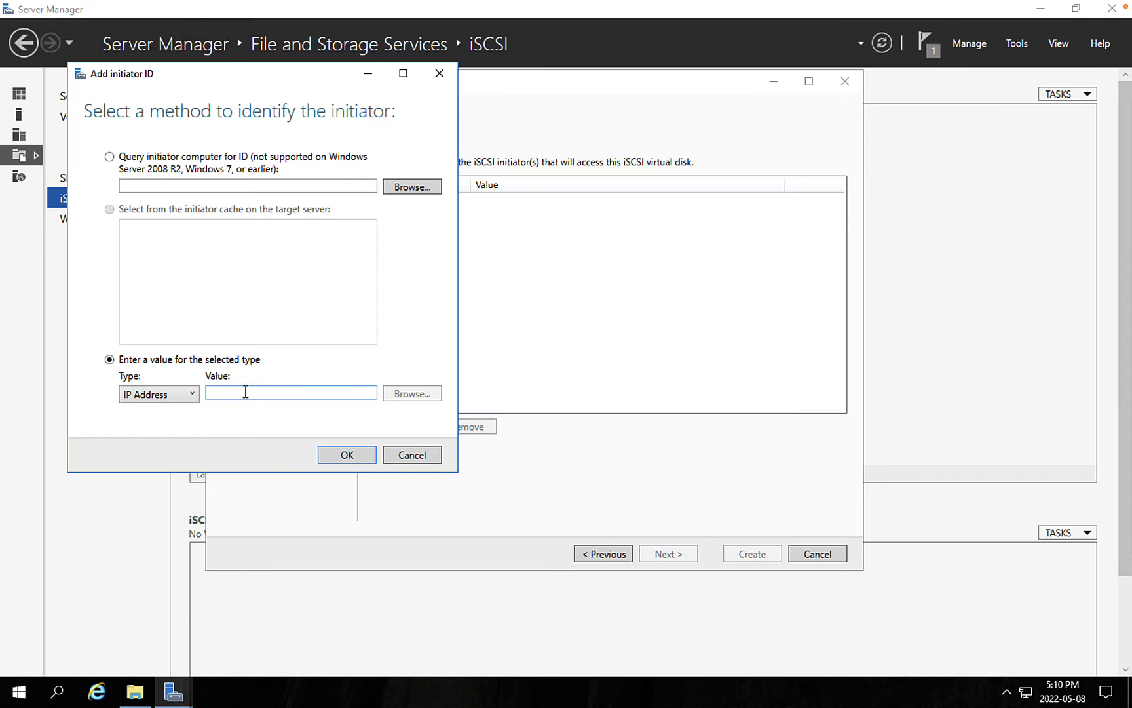
pyautogui.click(254, 394)
pyautogui.write('192.1')
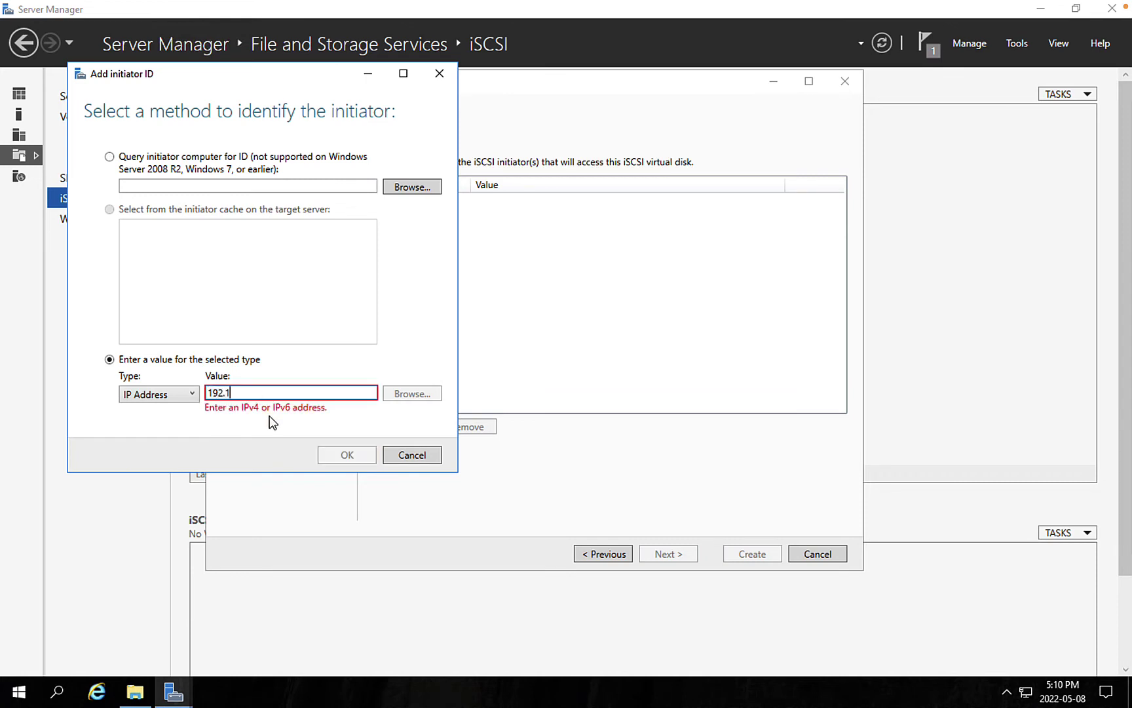
pyautogui.write('68.100.111')
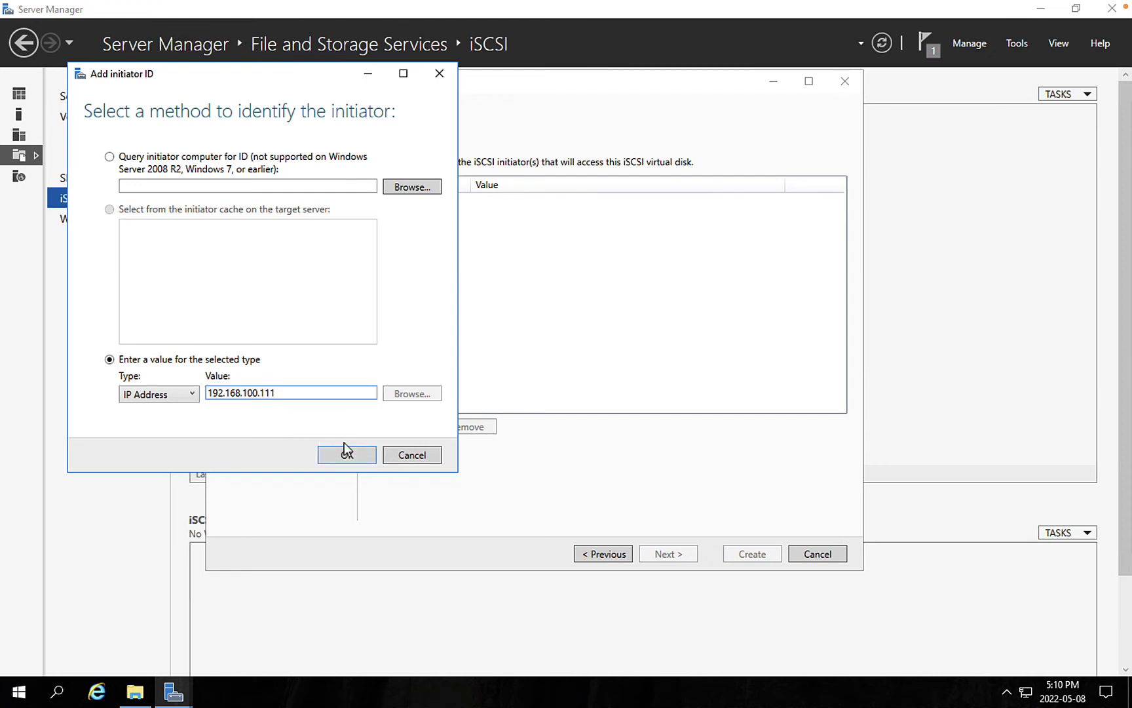
pyautogui.click(348, 454)
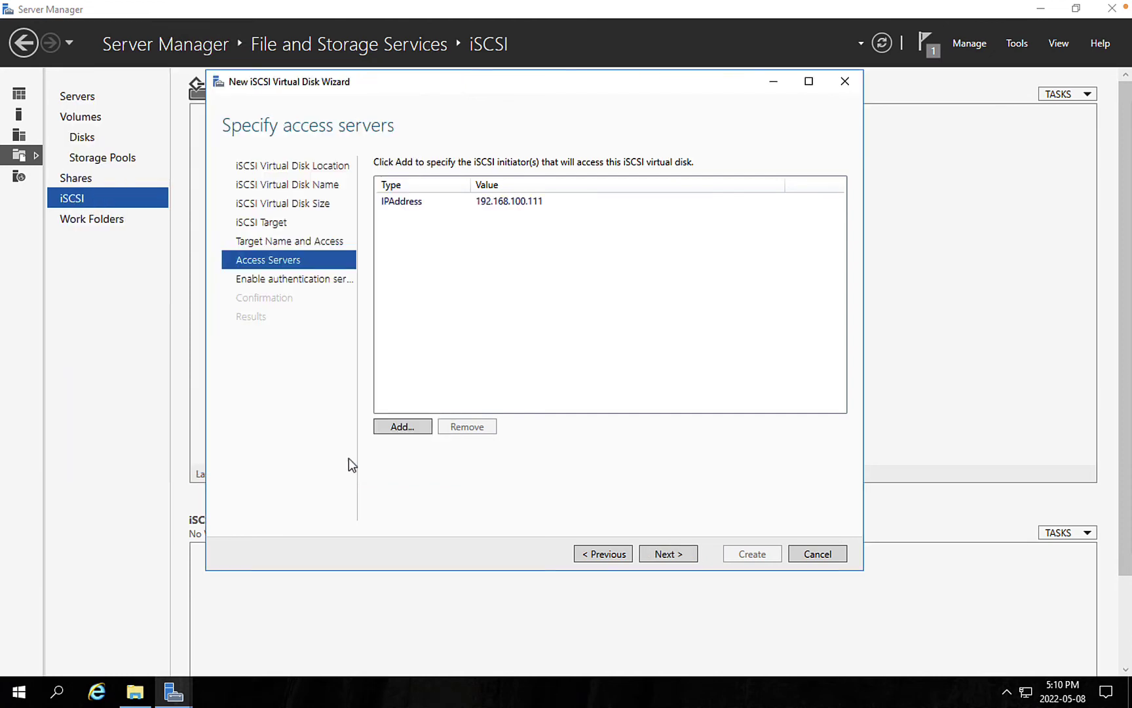
# Add a second initiator with the IP address 192.168.100.112 to the access servers
pyautogui.click(398, 428)
pyautogui.click(207, 434)
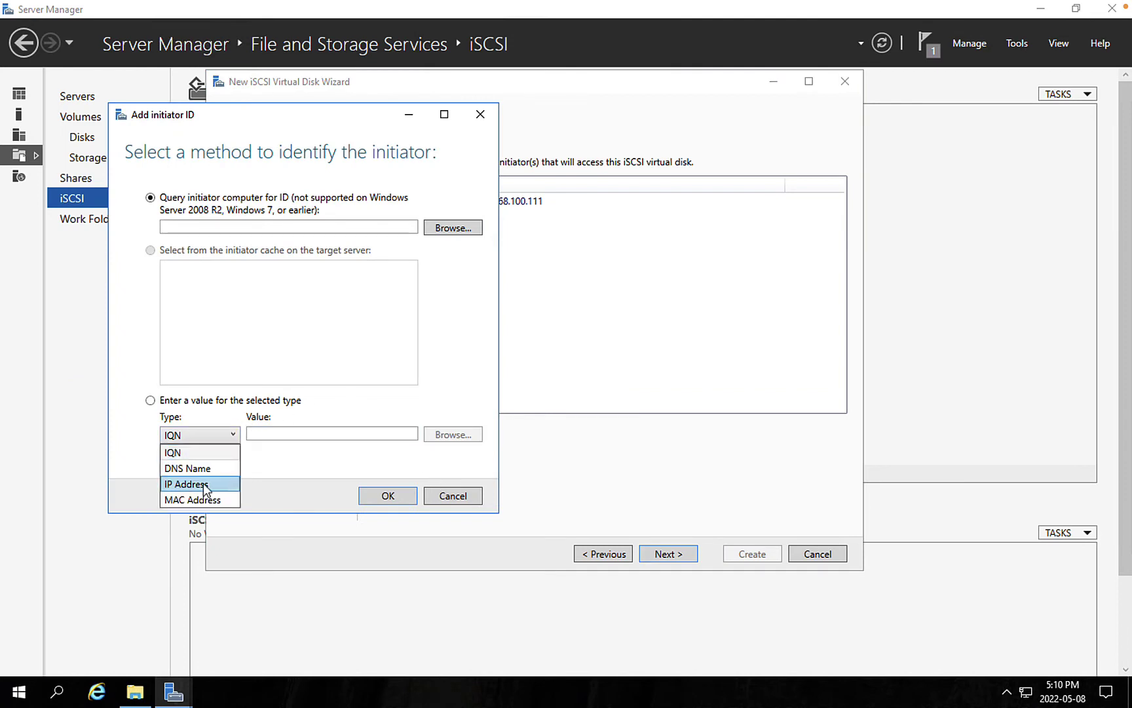
pyautogui.click(203, 482)
pyautogui.click(274, 438)
pyautogui.write('192.')
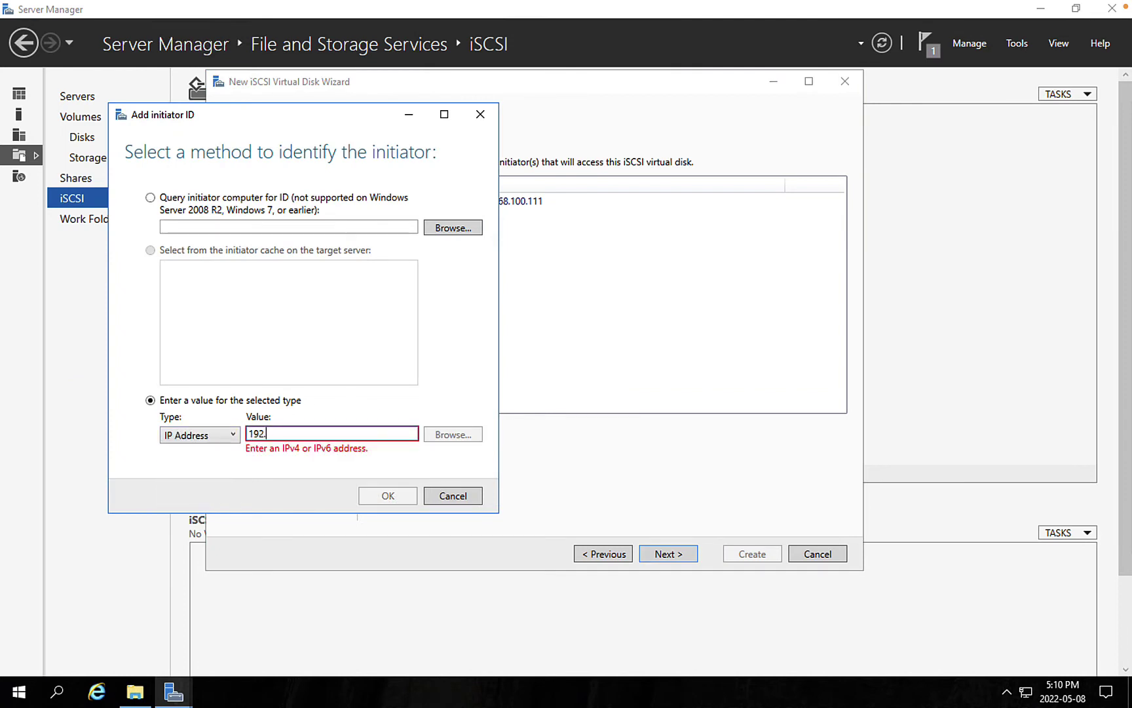
pyautogui.write('168.100.112')
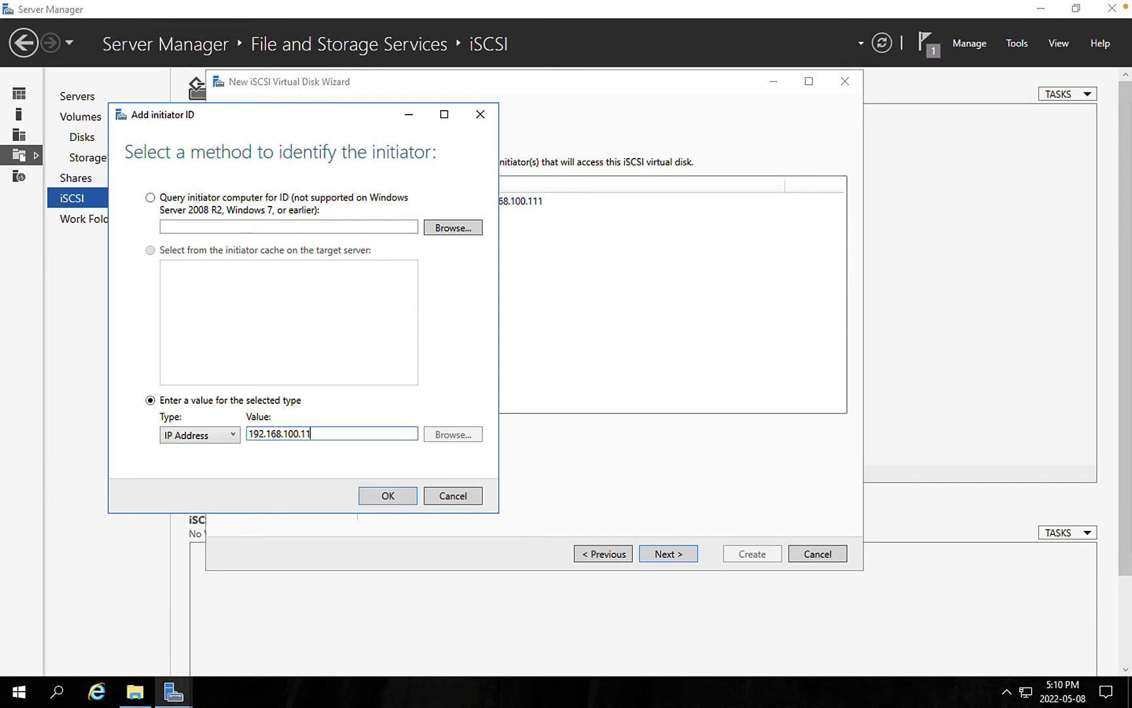
pyautogui.click(387, 496)
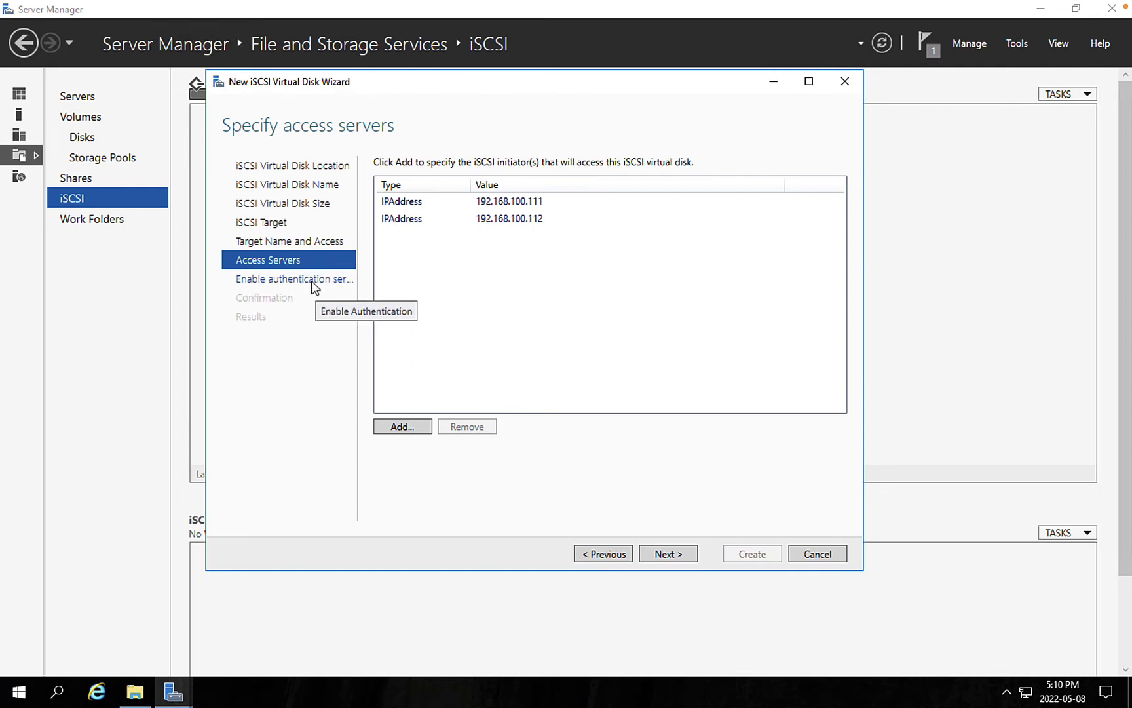
# Leave CHAP and reverse CHAP disabled, create the iSCSI virtual disk, and close the wizard
pyautogui.click(654, 561)
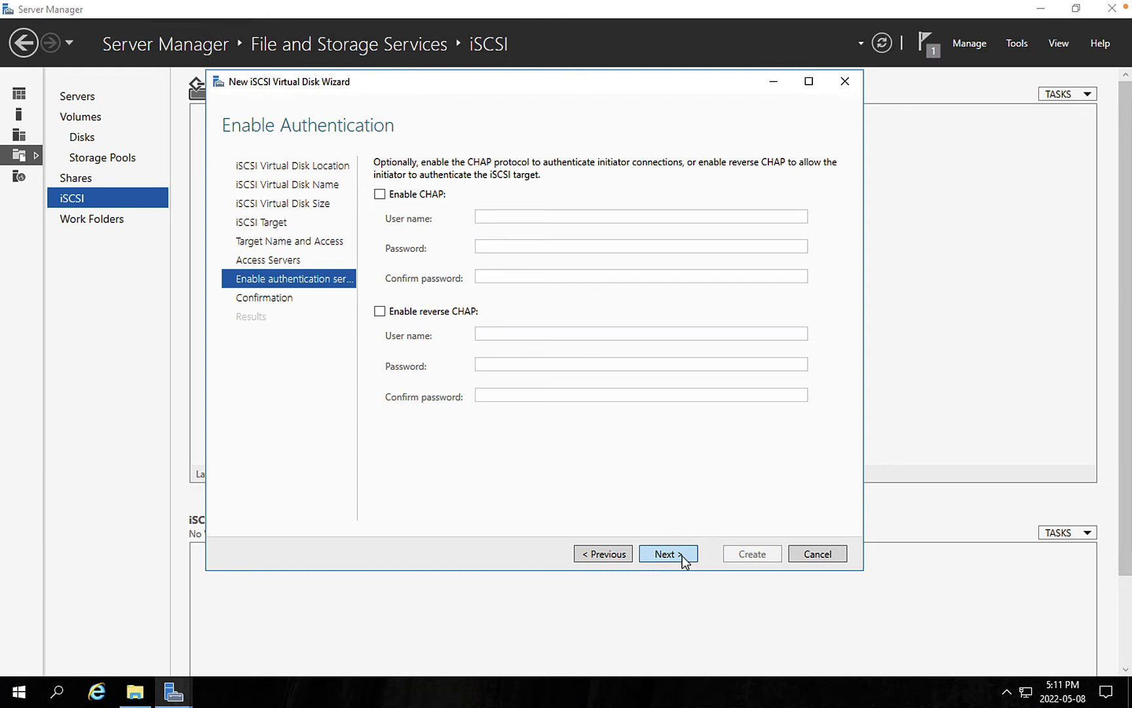
pyautogui.click(682, 556)
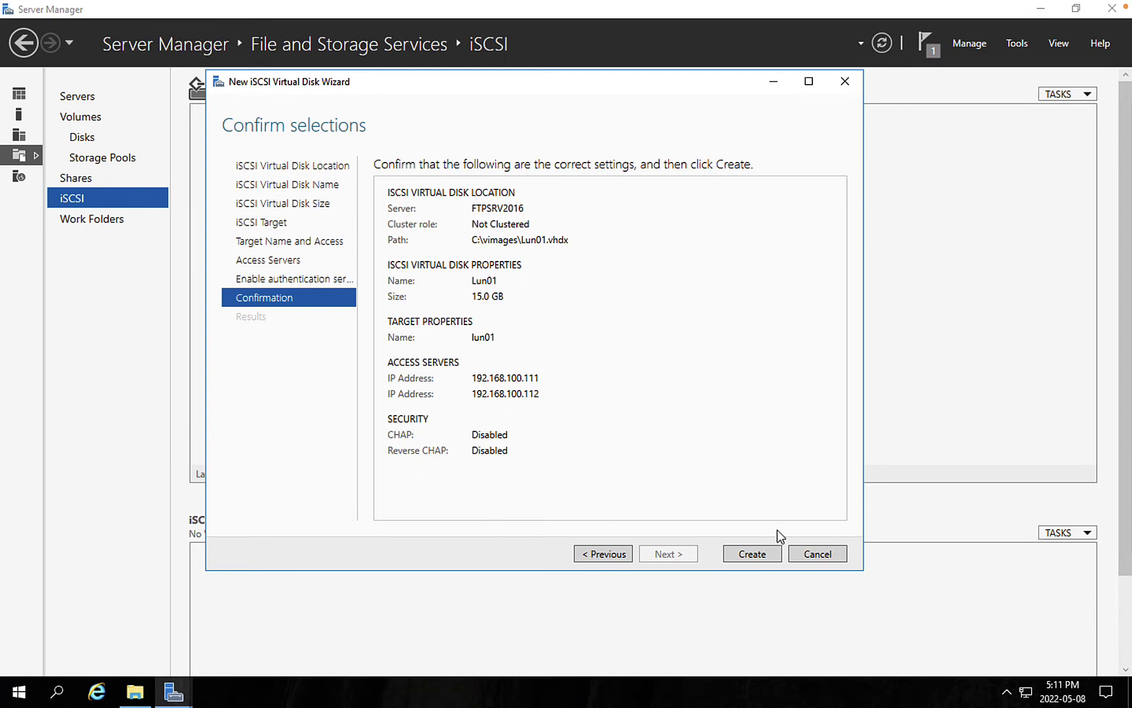
pyautogui.click(766, 556)
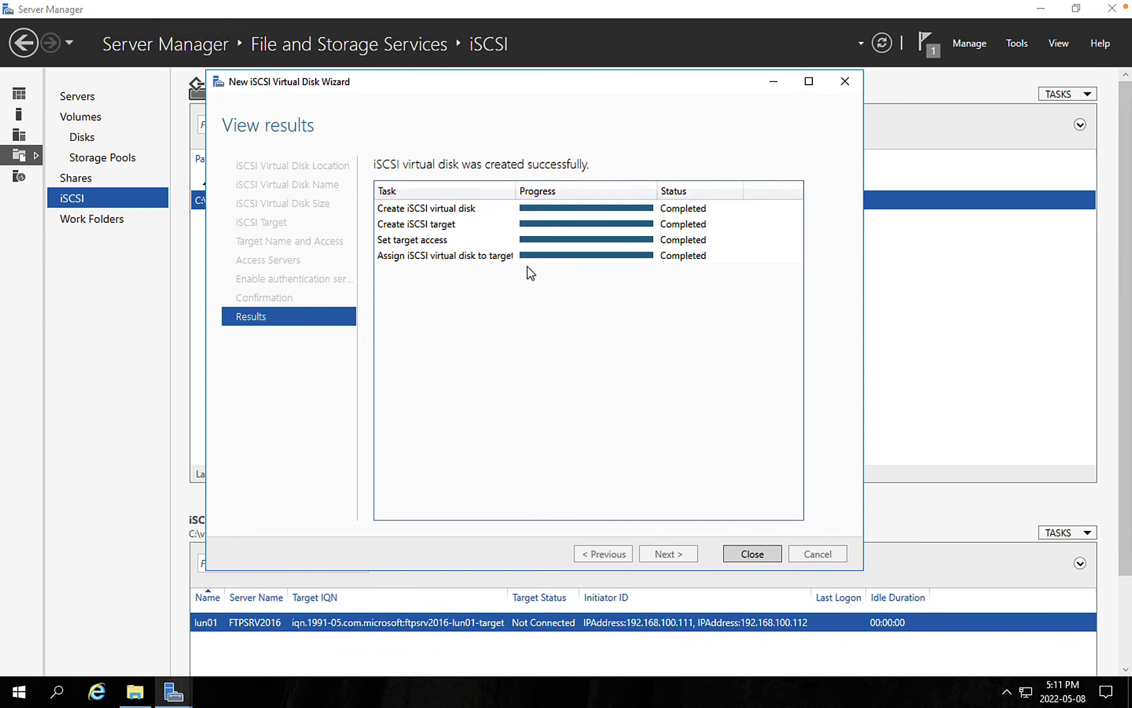
pyautogui.click(754, 554)
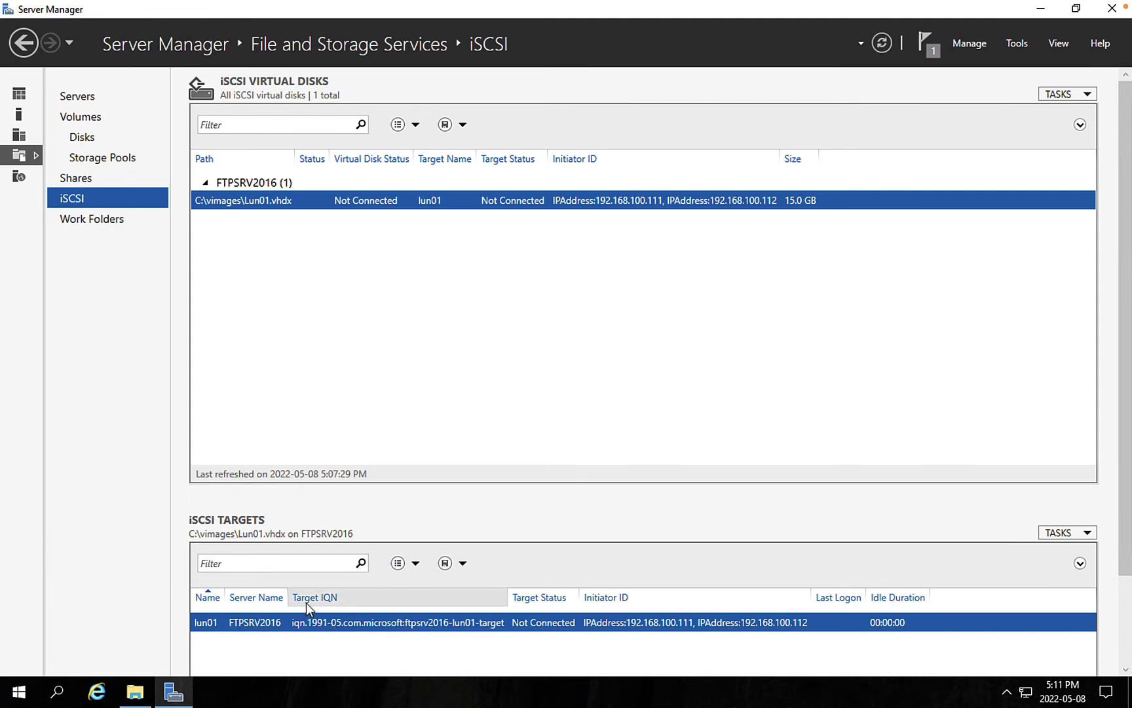
# Widen the Target IQN column in the iSCSI targets list and check the contents of C:\vImages in File Explorer
pyautogui.moveTo(508, 596); pyautogui.dragTo(598, 597)
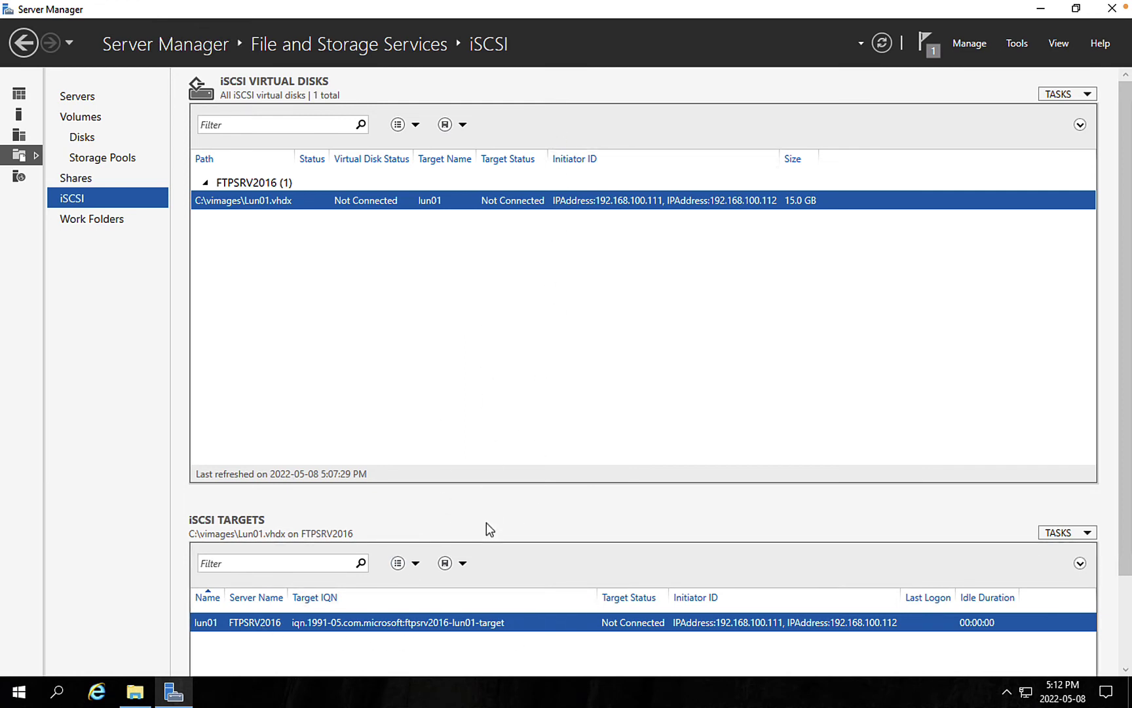
pyautogui.click(135, 692)
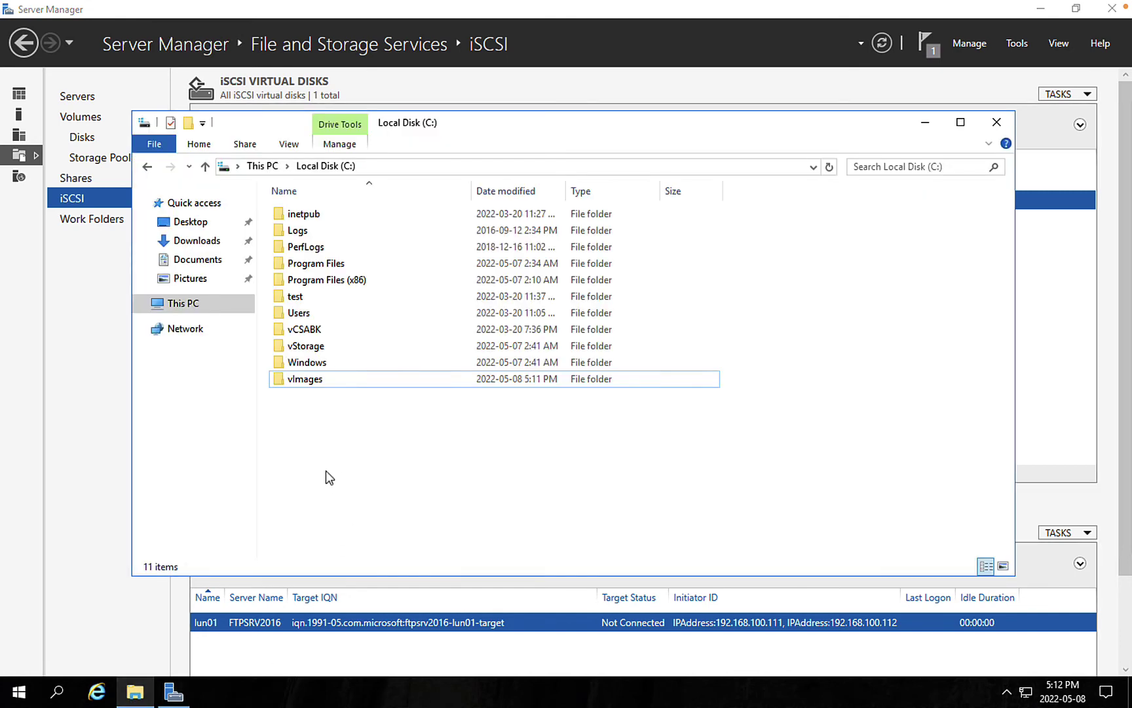
pyautogui.doubleClick(297, 382)
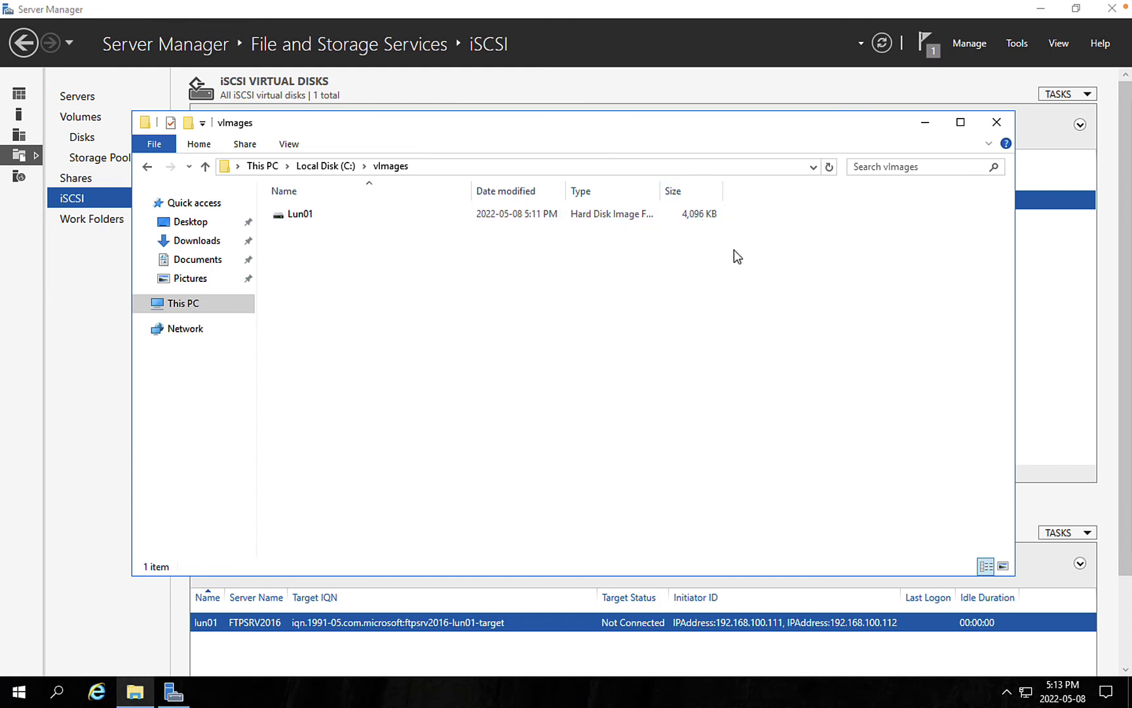
pyautogui.click(924, 124)
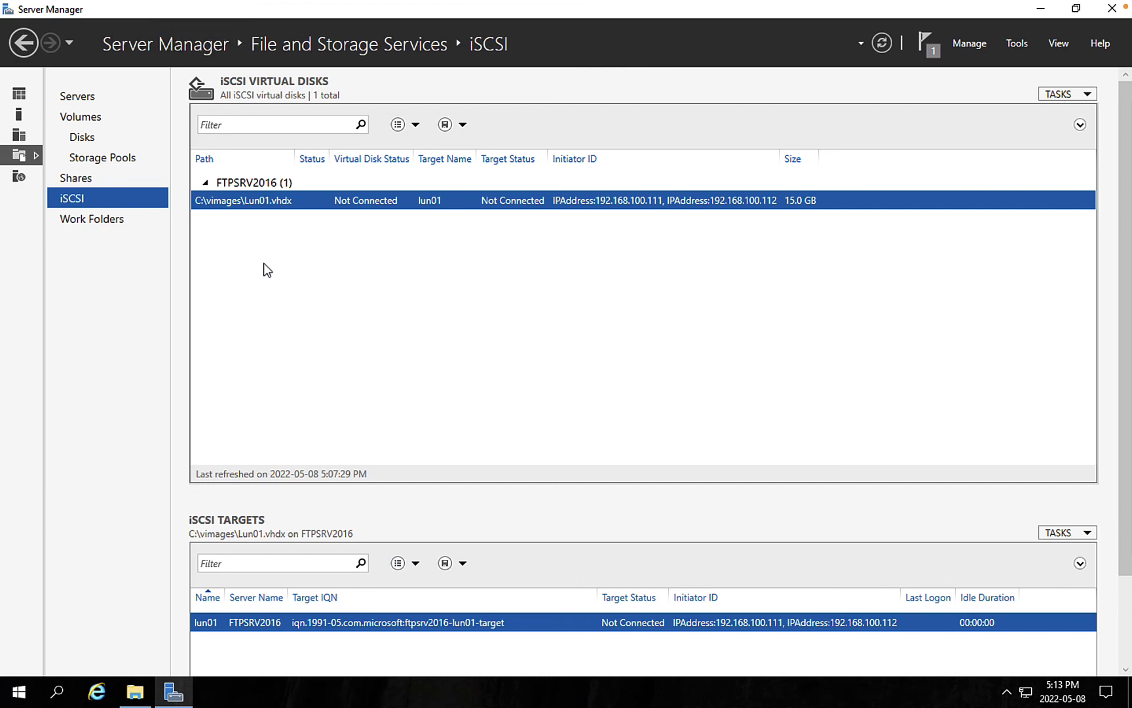
# Leave the full-screen remote session, switch to the vStorage presentation in PowerPoint, and start the slide show from the iSCSI Components slide
pyautogui.moveTo(662, 2)
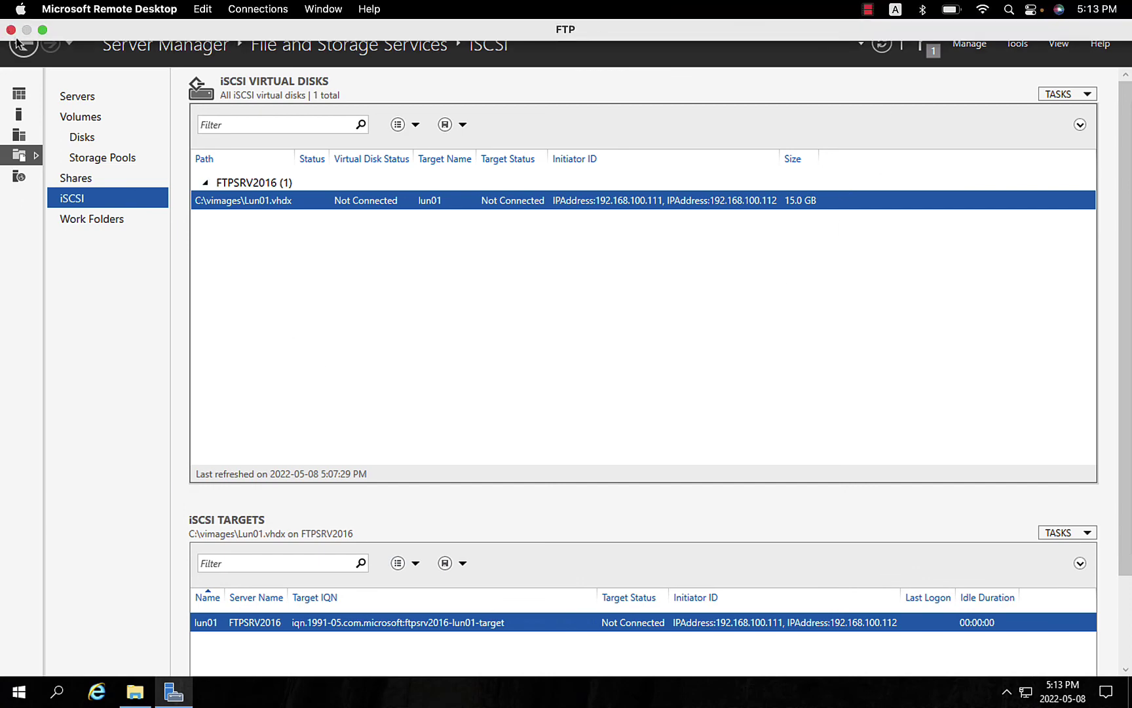
pyautogui.click(42, 29)
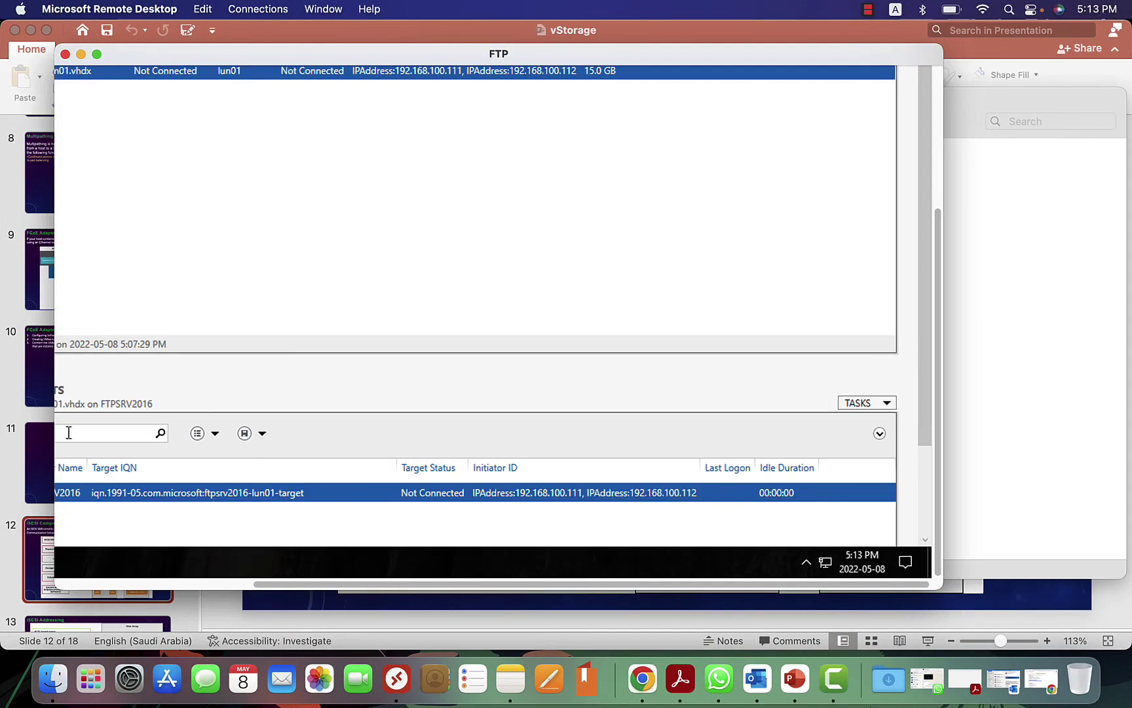
pyautogui.click(41, 380)
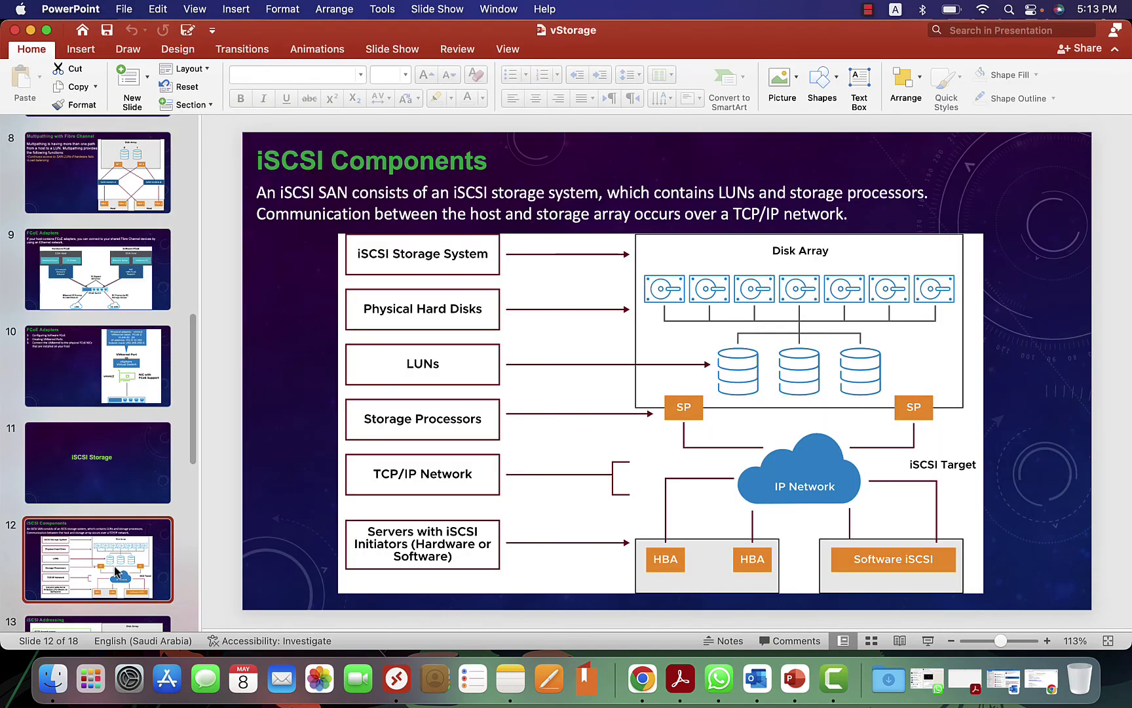
pyautogui.click(927, 641)
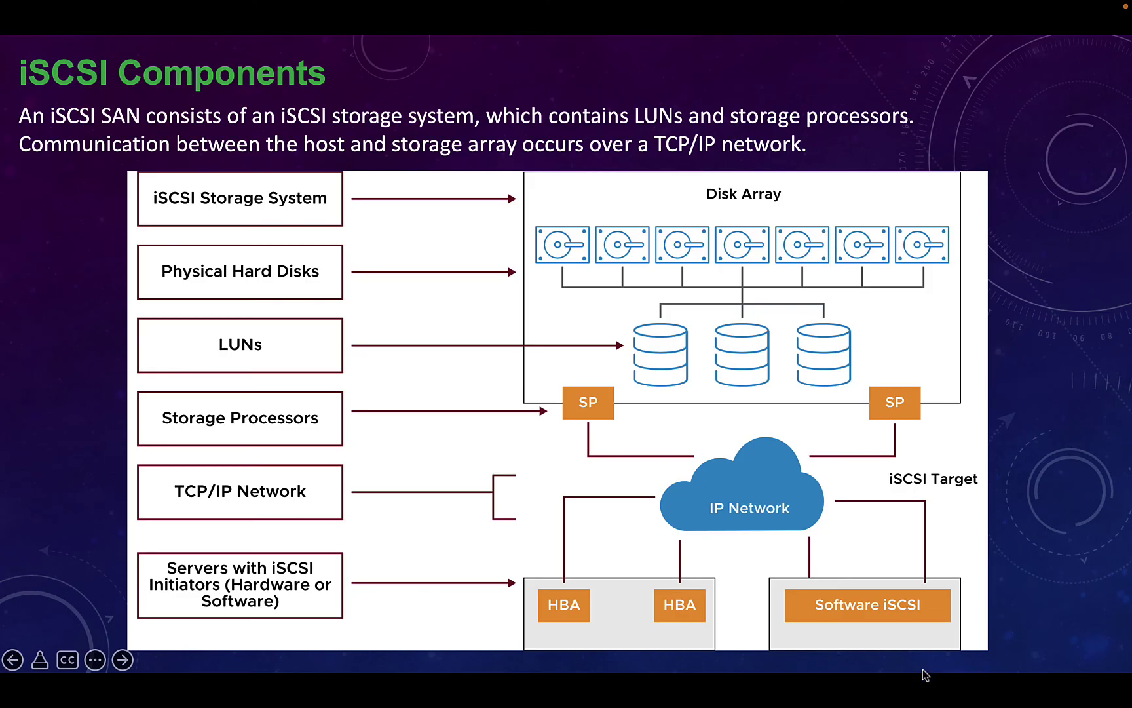
# Set the slide show pen color to blue and draw a freehand outline around the Disk Array diagram
pyautogui.click(45, 655)
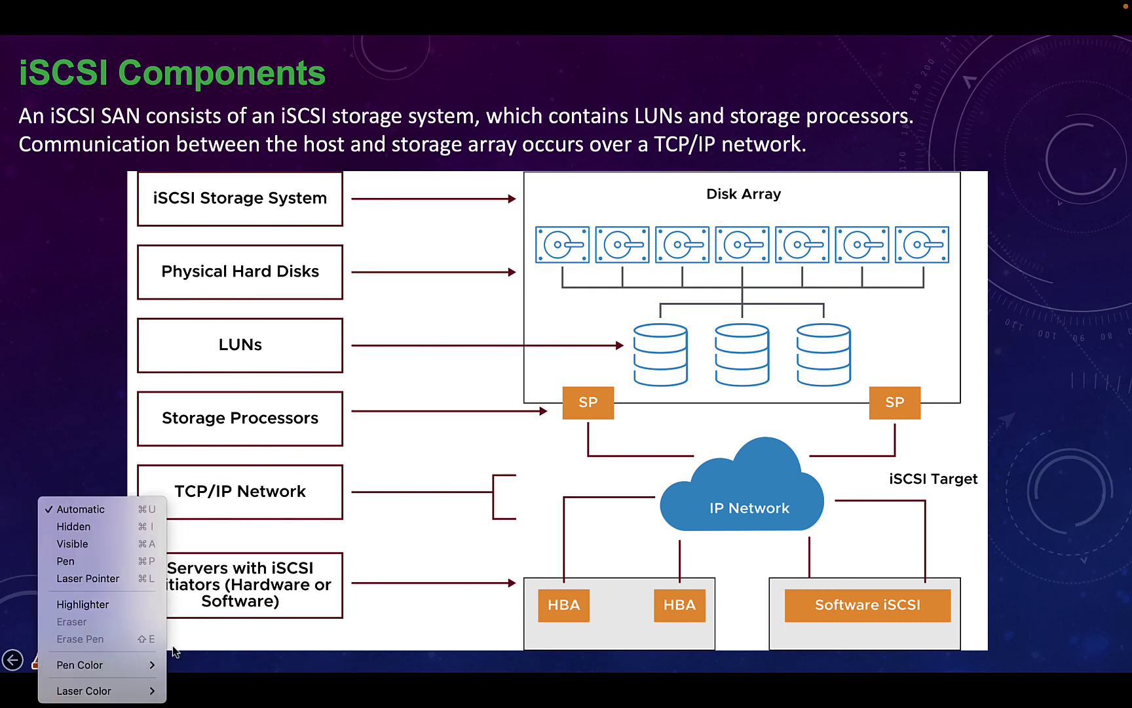
pyautogui.moveTo(108, 665)
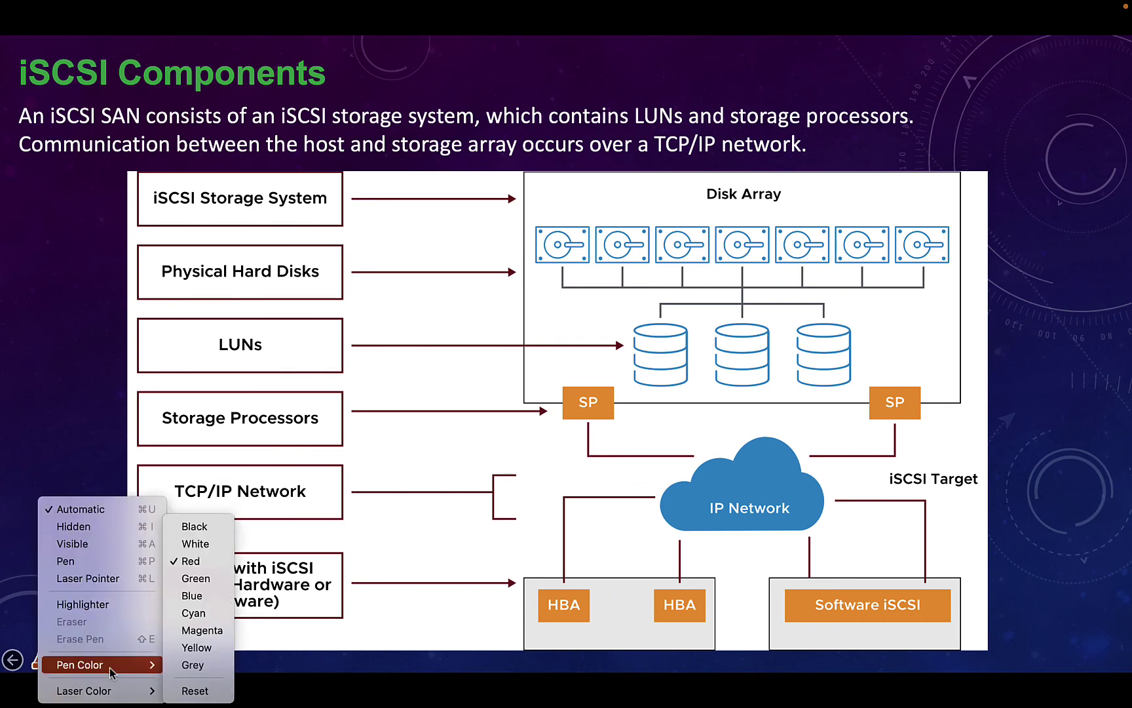
pyautogui.click(197, 604)
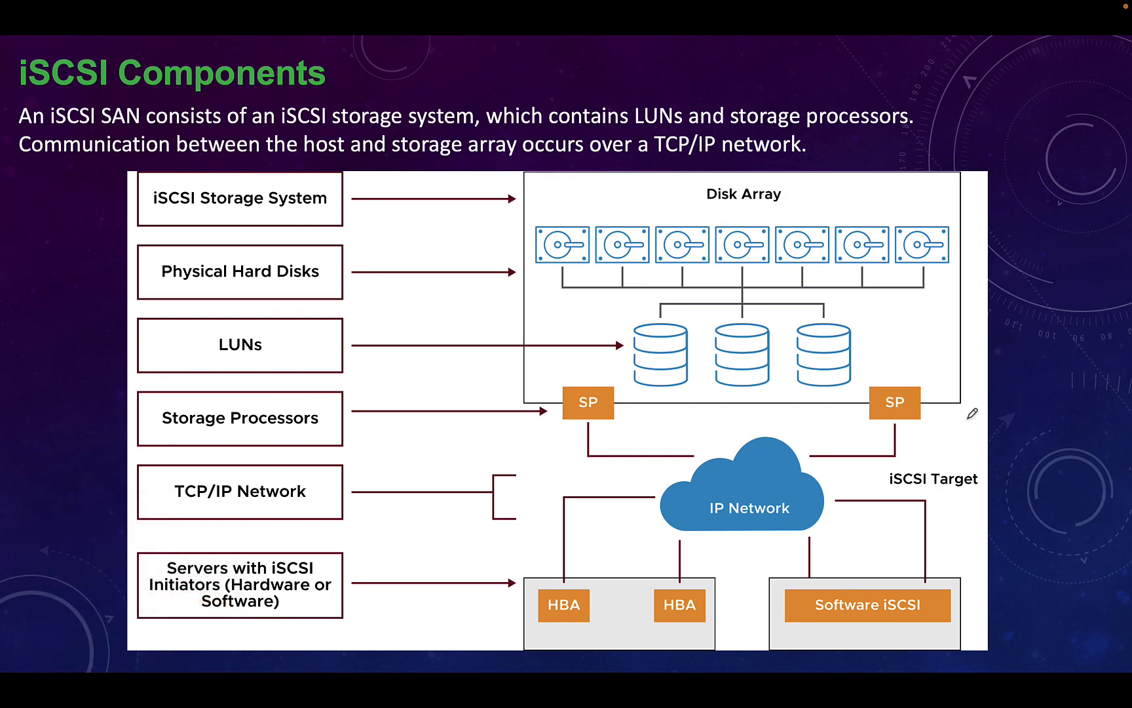
pyautogui.moveTo(969, 417)
pyautogui.mouseDown()
pyautogui.moveTo(509, 371)
pyautogui.moveTo(525, 183)
pyautogui.moveTo(907, 187)
pyautogui.moveTo(981, 321)
pyautogui.moveTo(950, 394)
pyautogui.mouseUp()
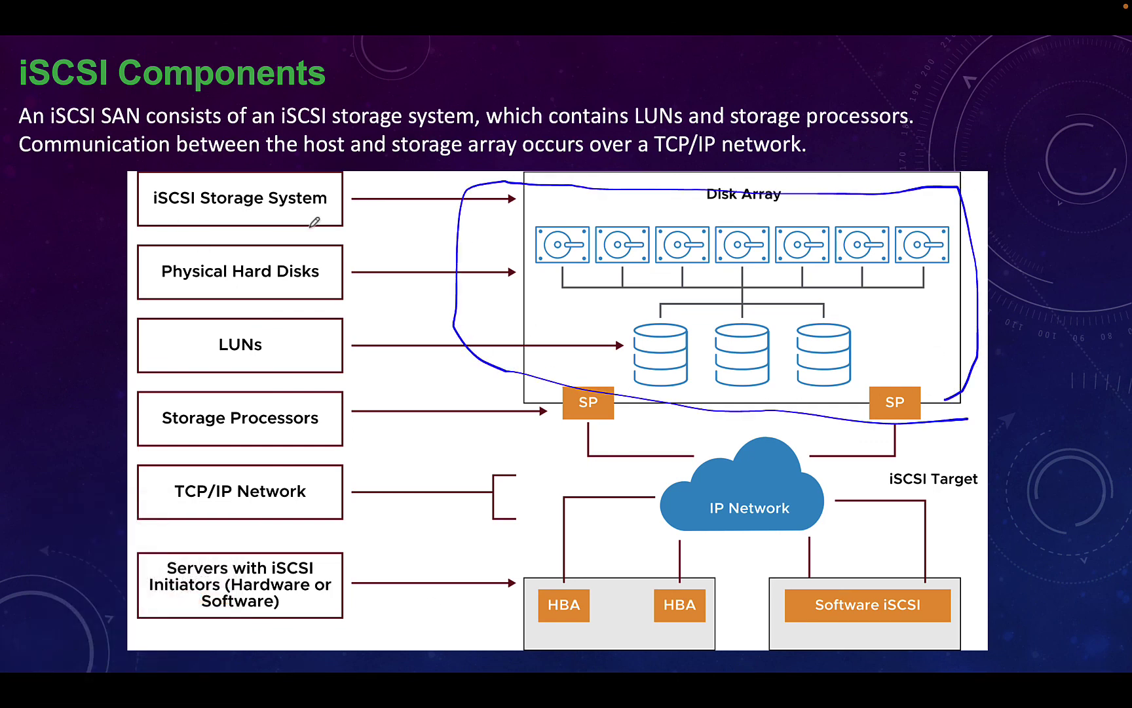